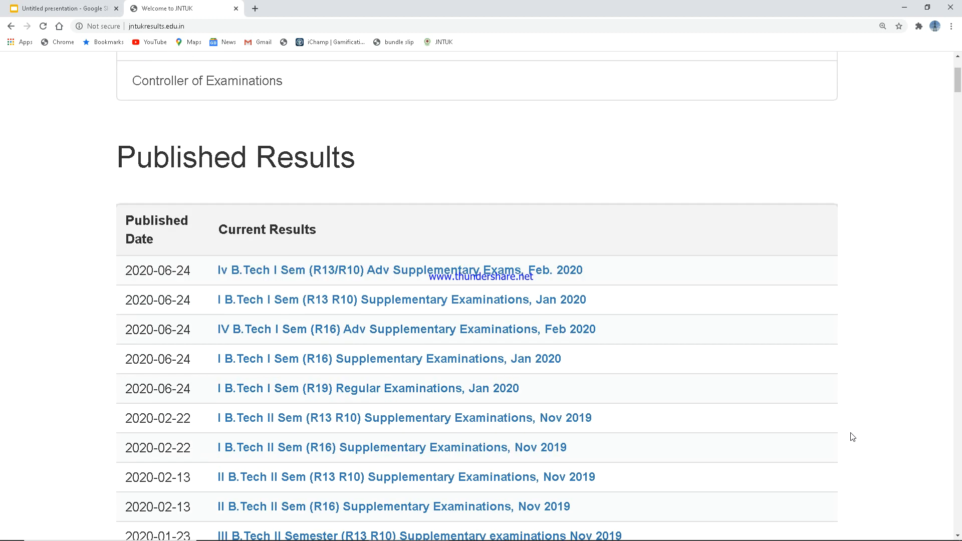
{"action": "scroll", "coordinate": [851, 437], "scroll_direction": "down", "scroll_amount": 1}
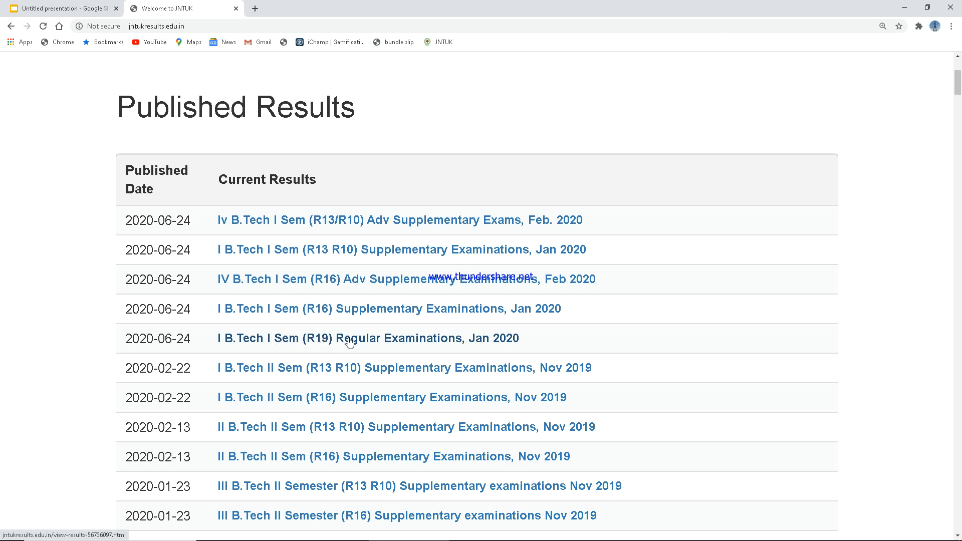
Step: Open the I B.Tech I Sem (R19) Jan 2020 results and search the student's hall ticket number
{"action": "left_click", "coordinate": [349, 341]}
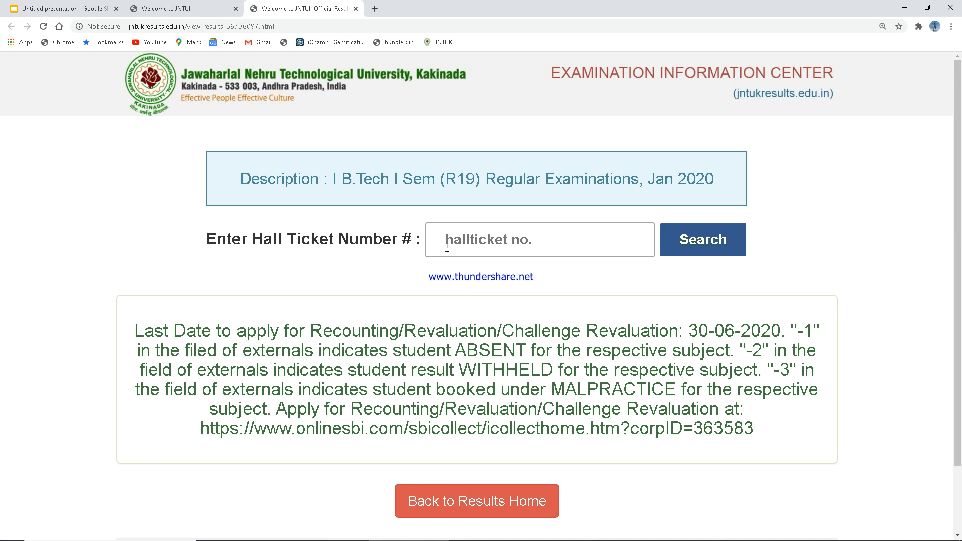
{"action": "left_click", "coordinate": [465, 242]}
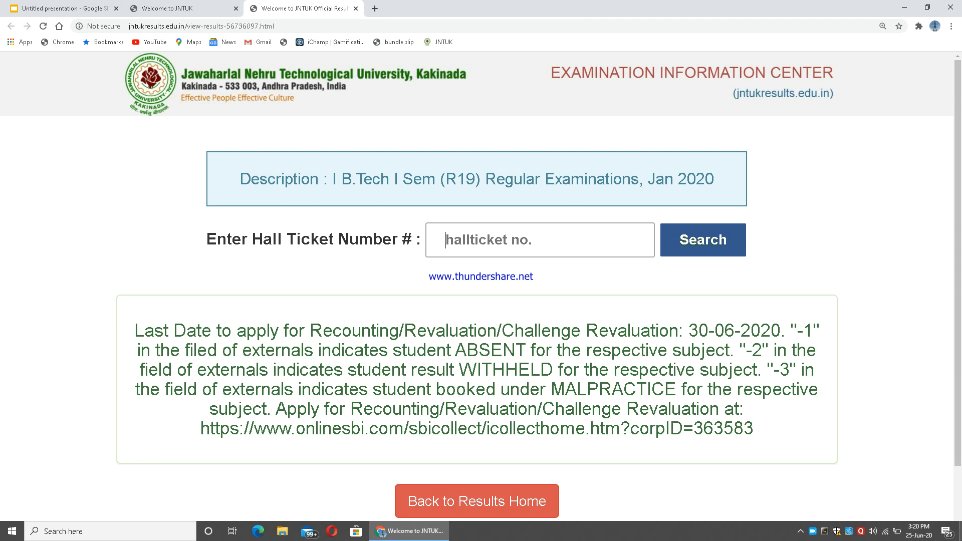
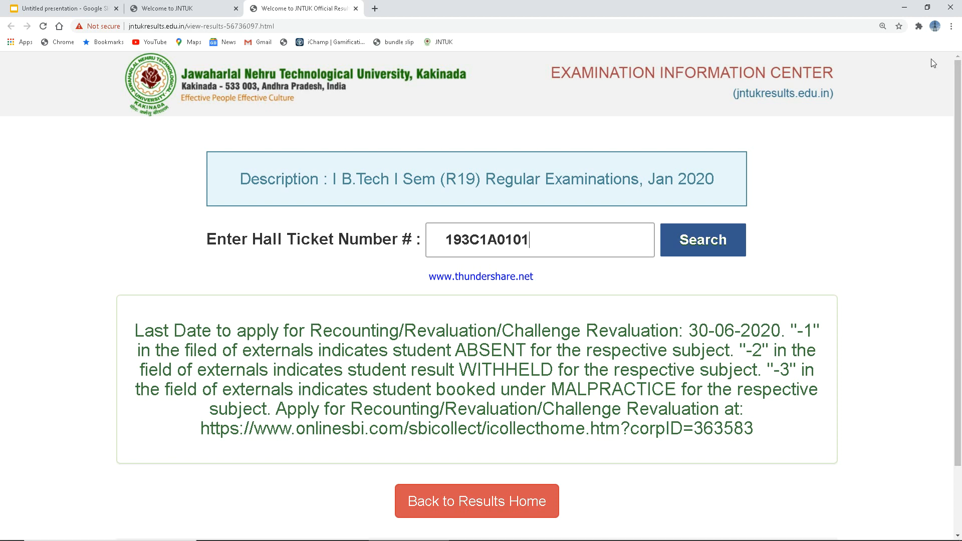
{"action": "left_click", "coordinate": [700, 247]}
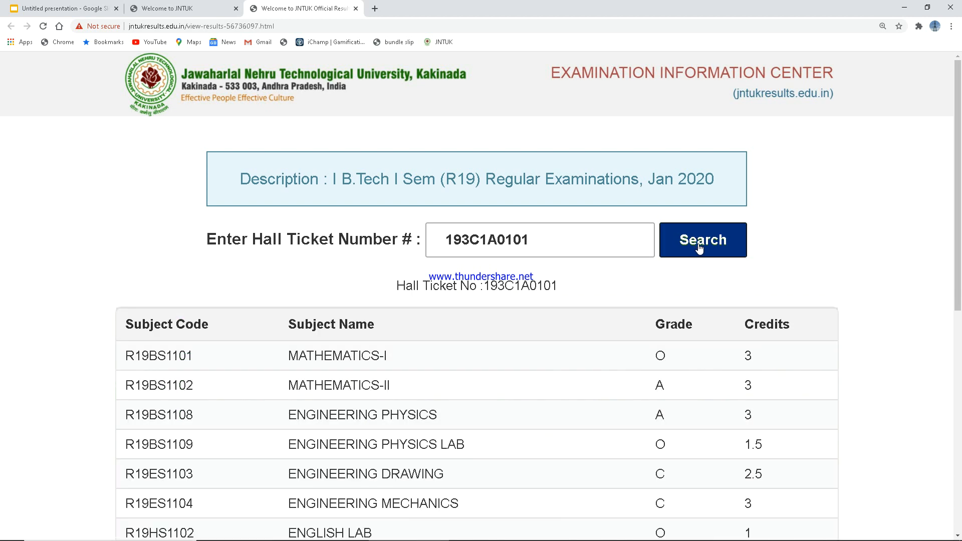
Step: Scroll to the revaluation notice below the grades and copy the onlinesbi.com SBI Collect link
{"action": "scroll", "coordinate": [692, 328], "scroll_direction": "down", "scroll_amount": 3}
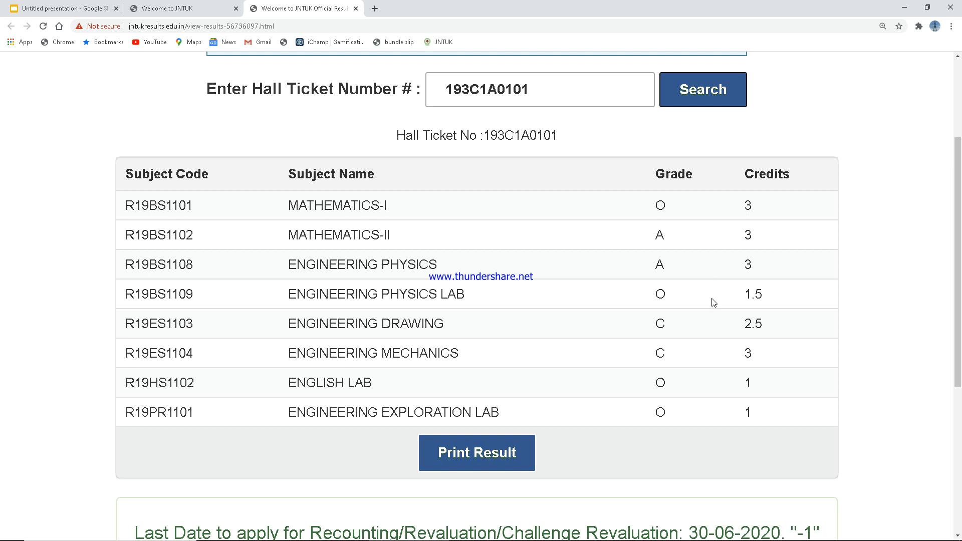
{"action": "scroll", "coordinate": [715, 302], "scroll_direction": "down", "scroll_amount": 4}
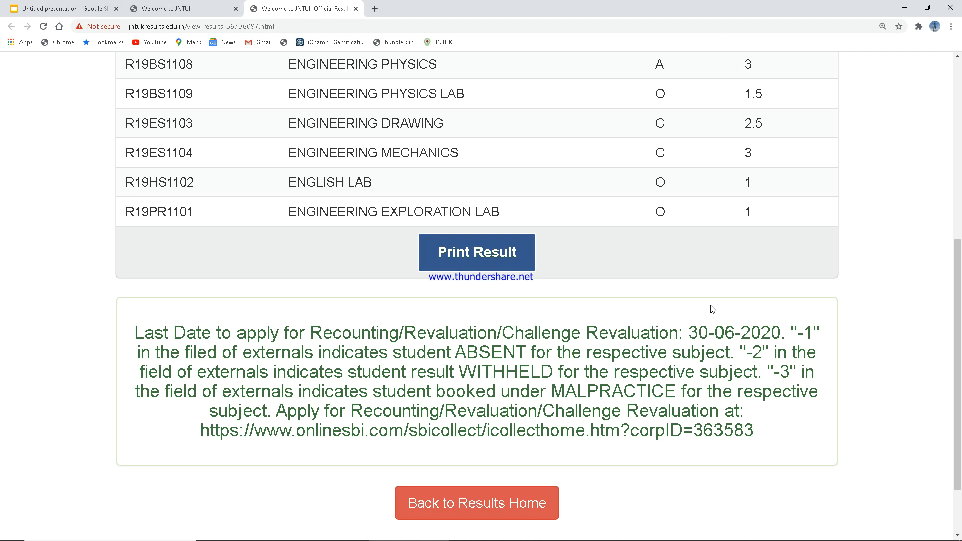
{"action": "scroll", "coordinate": [713, 308], "scroll_direction": "down", "scroll_amount": 2}
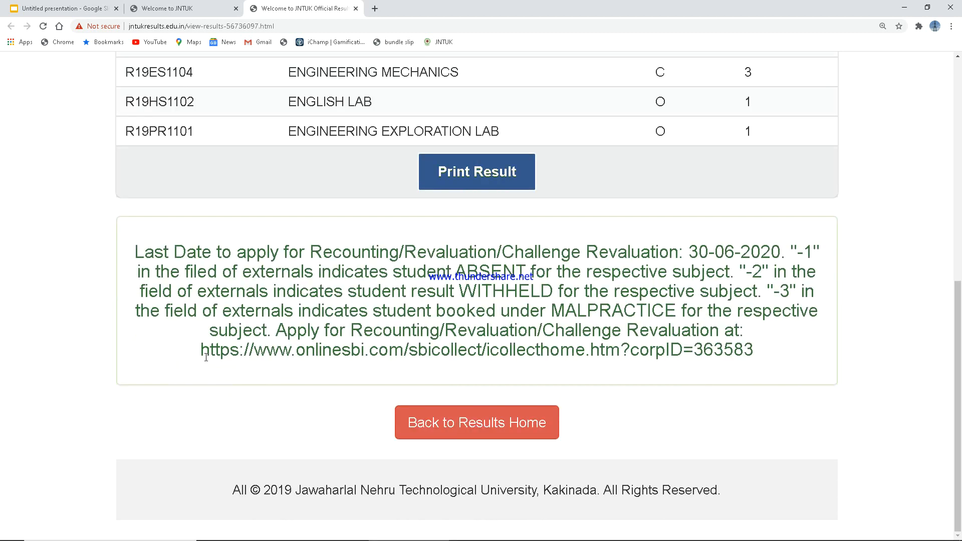
{"action": "left_click_drag", "start_coordinate": [201, 354], "coordinate": [759, 368]}
{"action": "key", "text": "ctrl+c"}
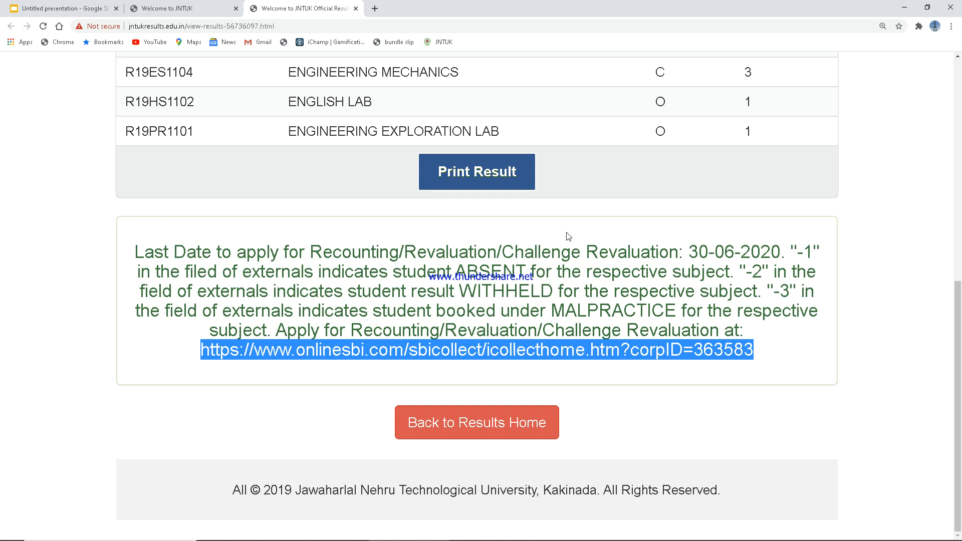
{"action": "left_click", "coordinate": [375, 9]}
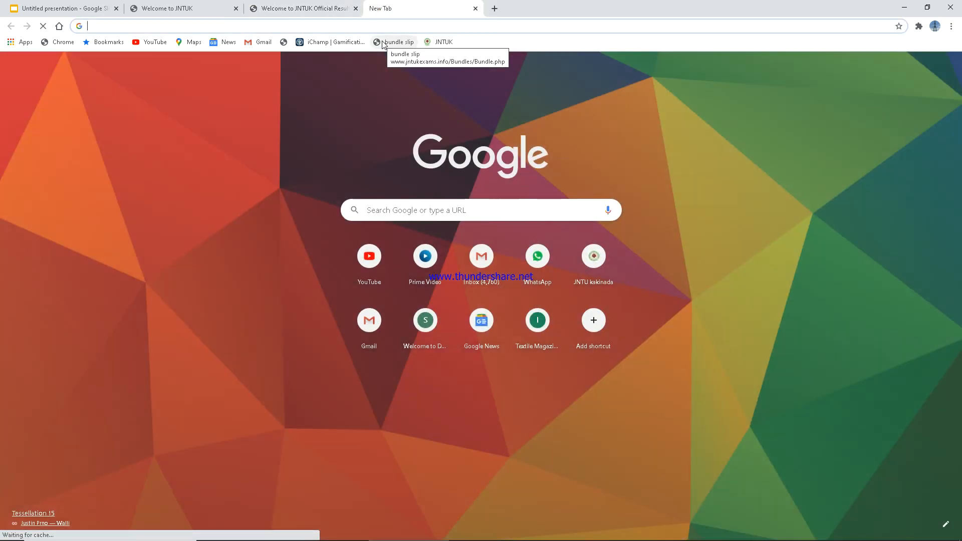
Step: Paste the SBI Collect link into the new tab's address bar and load the State Bank Collect page
{"action": "key", "text": "ctrl+v"}
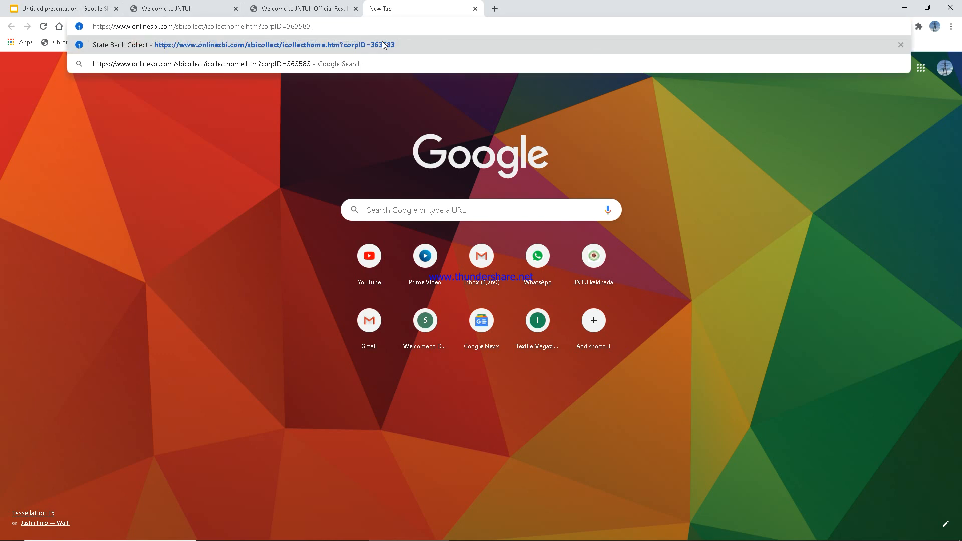
{"action": "key", "text": "Return"}
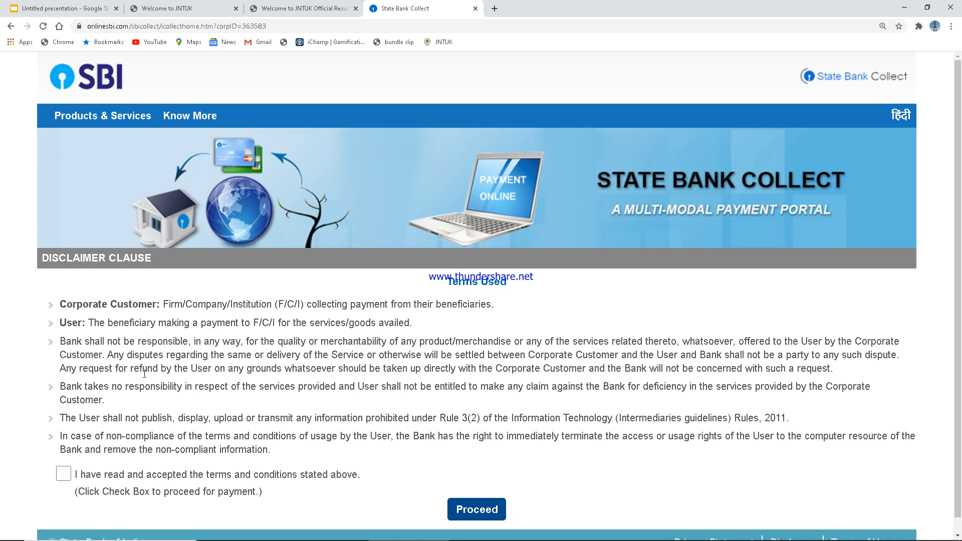
Step: Accept the SBI Collect terms, proceed to the JNTU Kakinada form, and list the payment categories
{"action": "left_click", "coordinate": [68, 474]}
{"action": "left_click", "coordinate": [470, 510]}
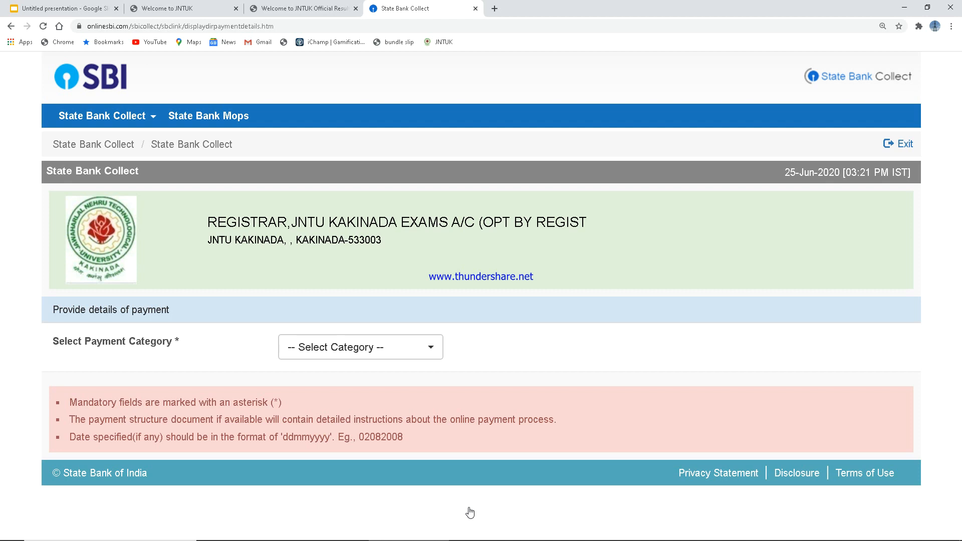
{"action": "left_click", "coordinate": [423, 346]}
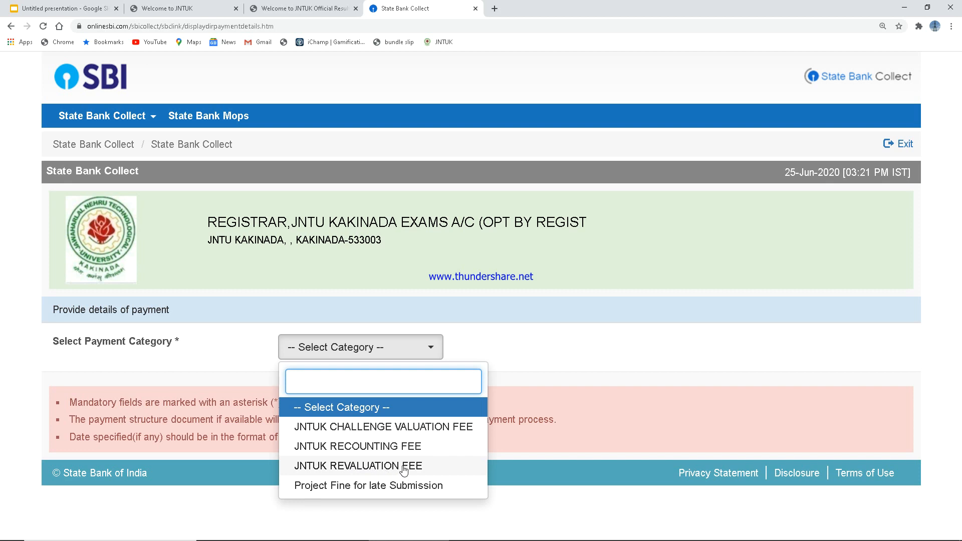
Step: Select JNTUK REVALUATION FEE and paste the student's hall ticket number copied from the results page
{"action": "left_click", "coordinate": [364, 471]}
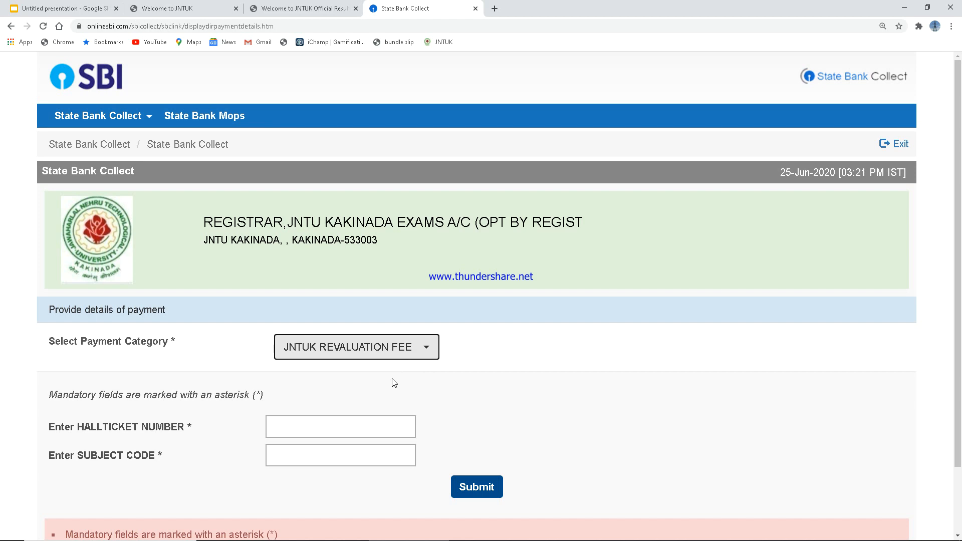
{"action": "scroll", "coordinate": [395, 383], "scroll_direction": "down", "scroll_amount": 1}
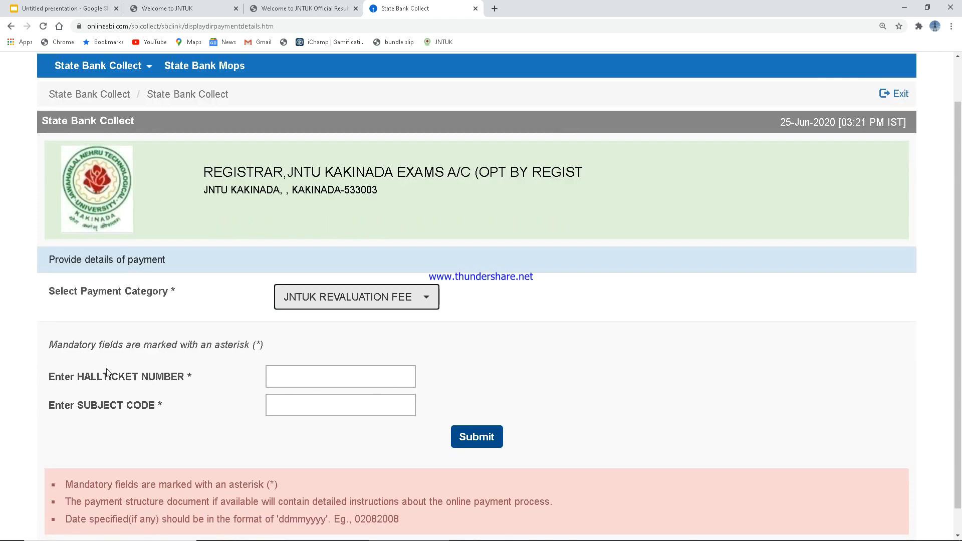
{"action": "left_click", "coordinate": [321, 377]}
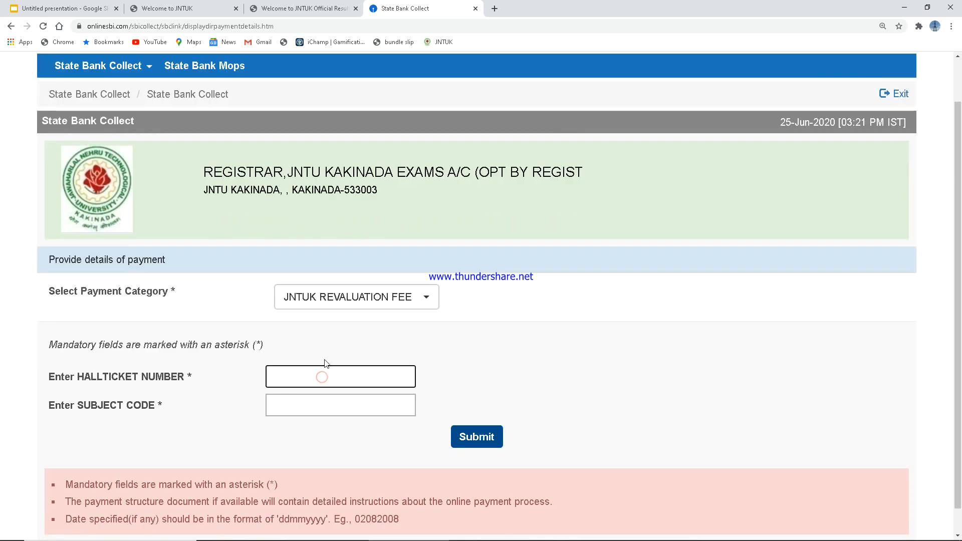
{"action": "left_click", "coordinate": [329, 6]}
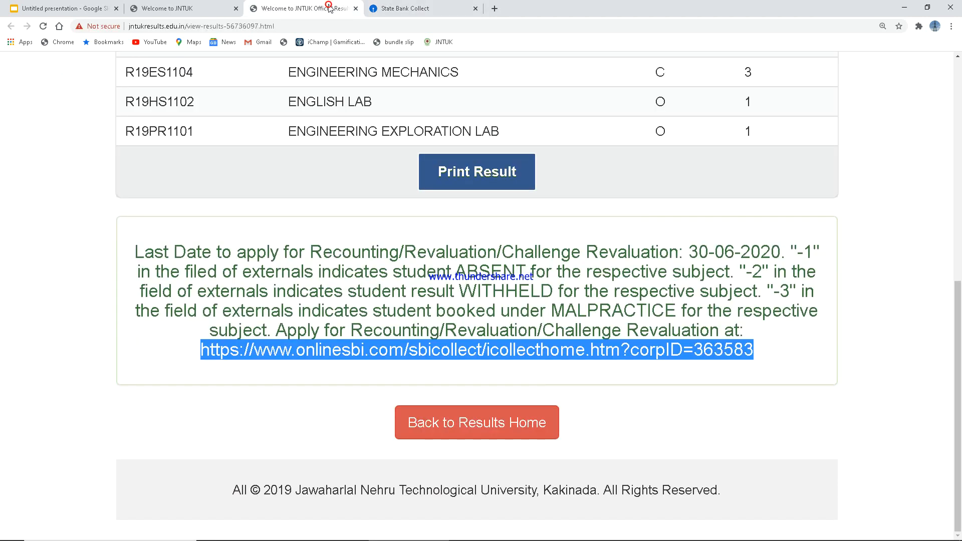
{"action": "scroll", "coordinate": [541, 351], "scroll_direction": "up", "scroll_amount": 8}
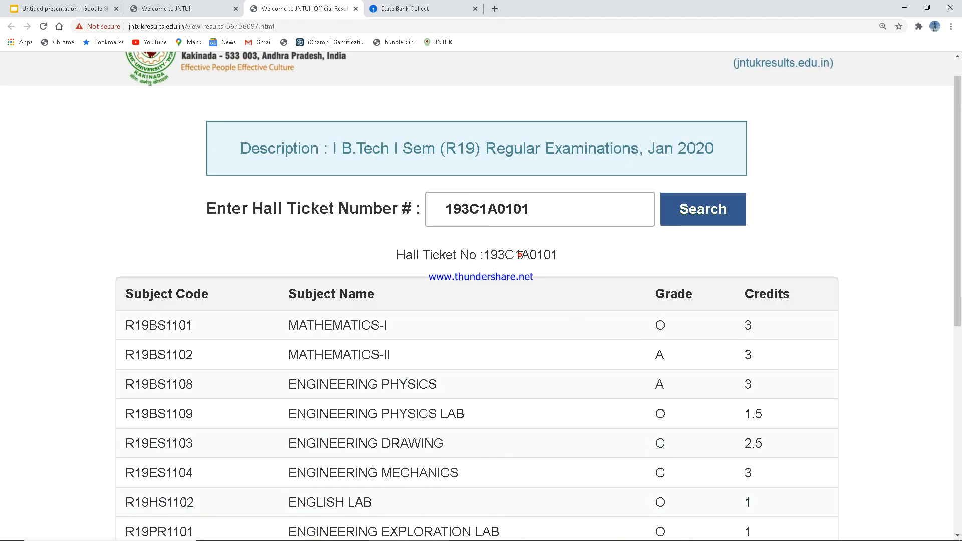
{"action": "double_click", "coordinate": [520, 255]}
{"action": "key", "text": "ctrl+c"}
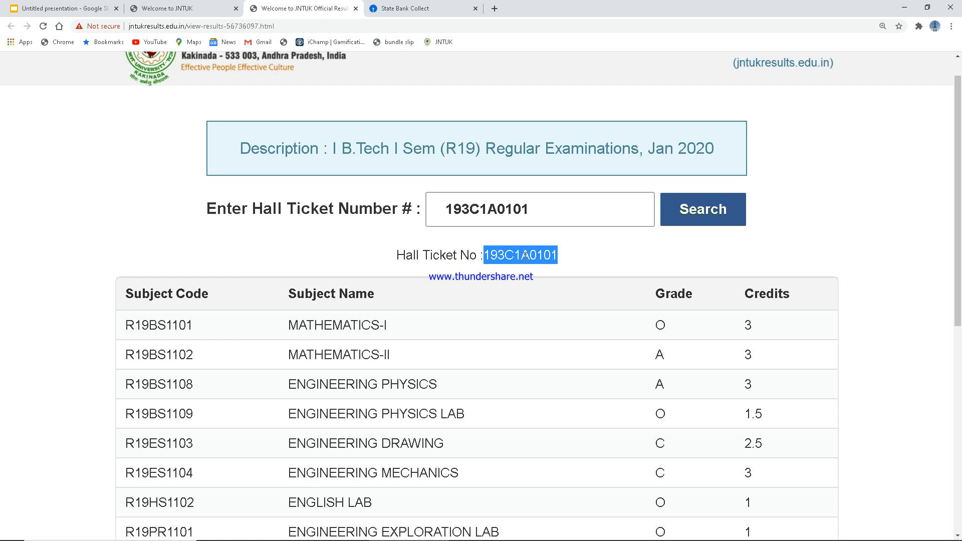
{"action": "left_click", "coordinate": [409, 11]}
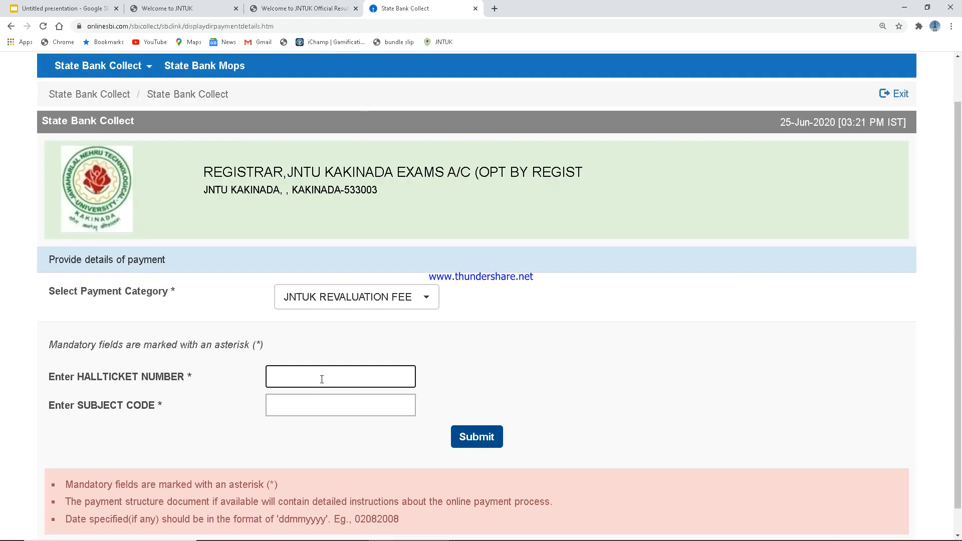
{"action": "key", "text": "ctrl+v"}
{"action": "left_click", "coordinate": [322, 9]}
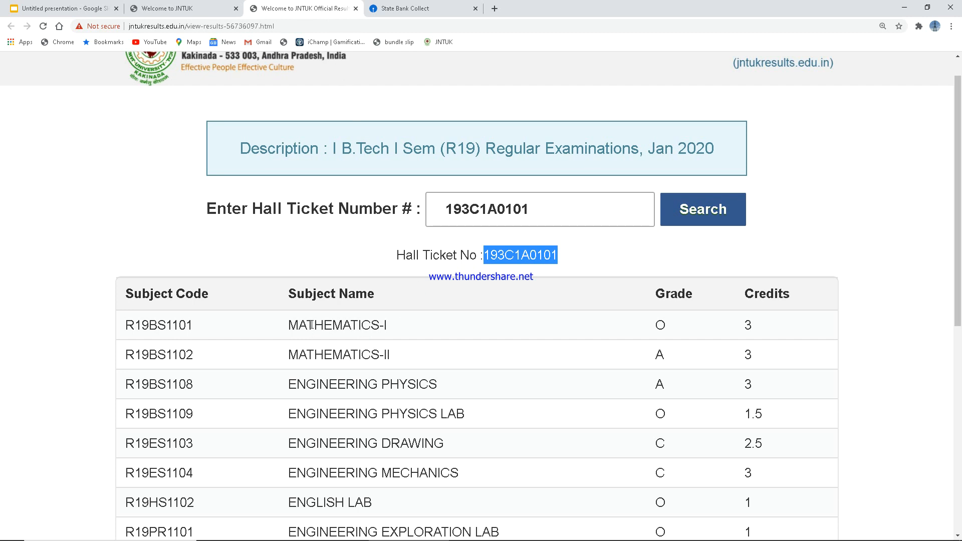
Step: Copy subject code R19BS1101 from the results into the Subject Code field and submit the form
{"action": "left_click_drag", "start_coordinate": [288, 330], "coordinate": [396, 322]}
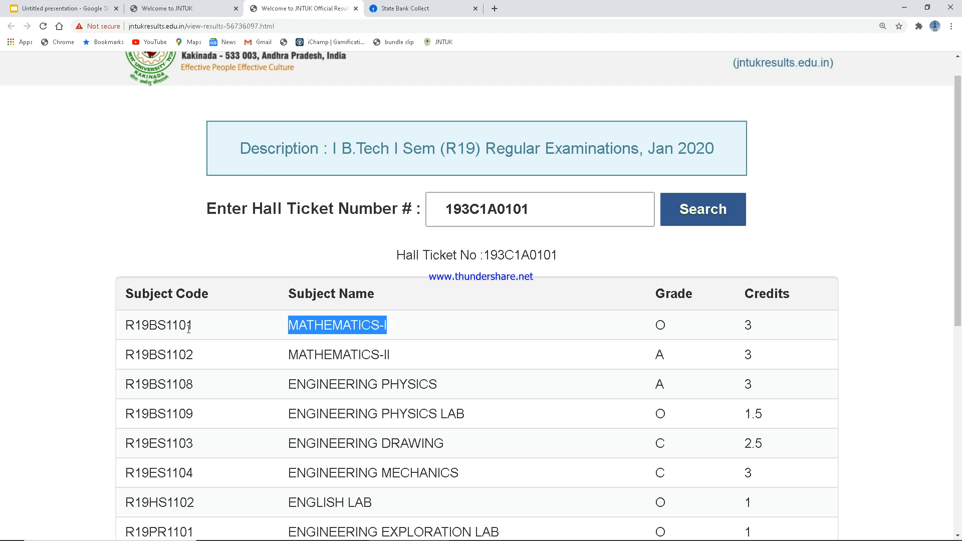
{"action": "left_click_drag", "start_coordinate": [192, 327], "coordinate": [130, 326]}
{"action": "key", "text": "ctrl+c"}
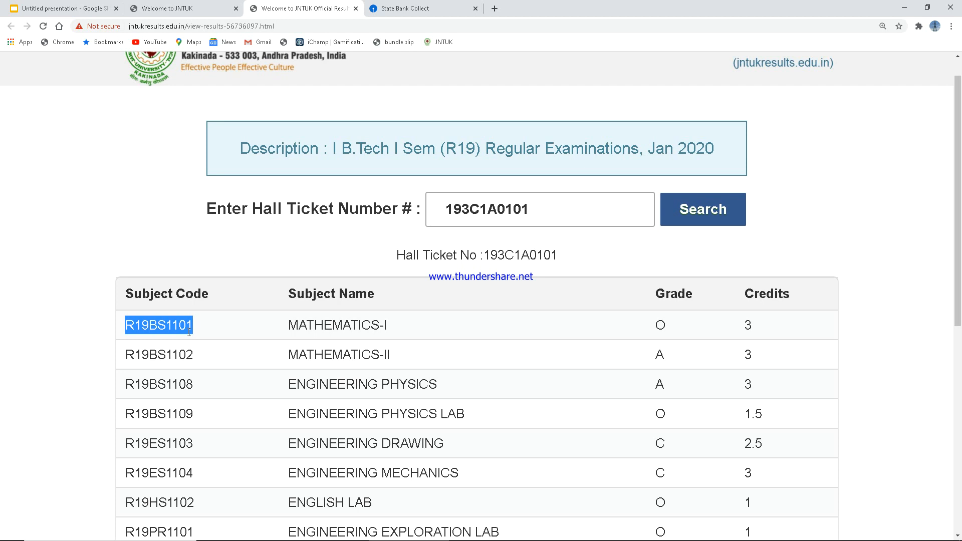
{"action": "left_click", "coordinate": [437, 8]}
{"action": "left_click", "coordinate": [297, 409]}
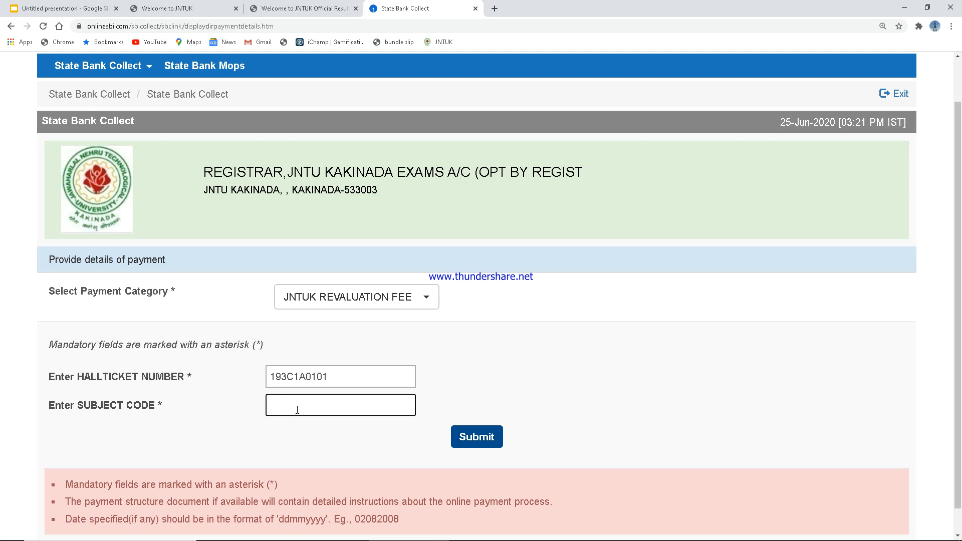
{"action": "key", "text": "ctrl+v"}
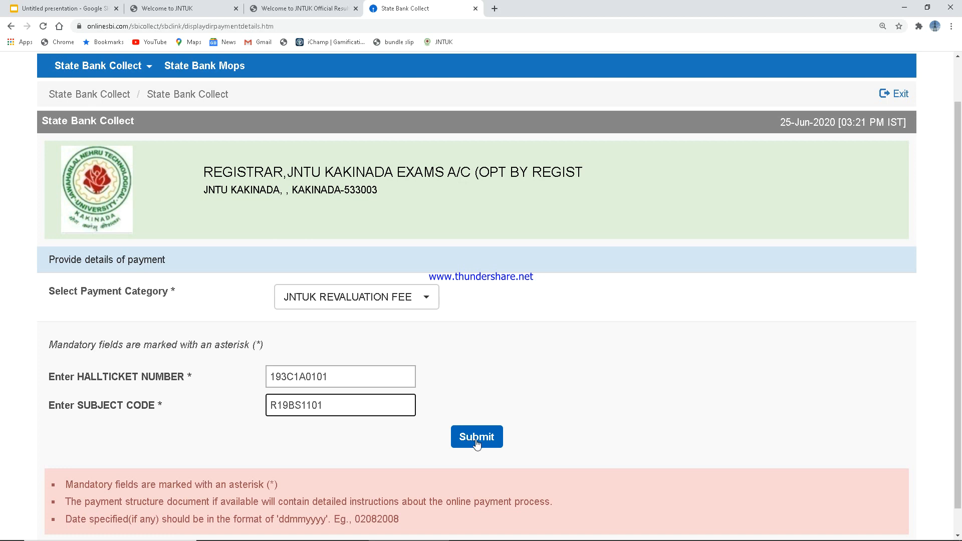
{"action": "left_click", "coordinate": [476, 444]}
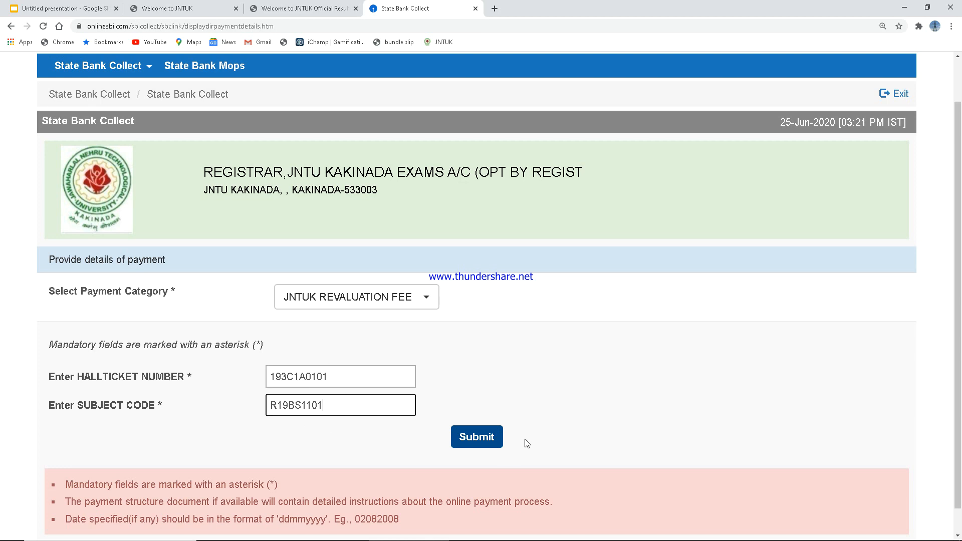
{"action": "left_click", "coordinate": [491, 445]}
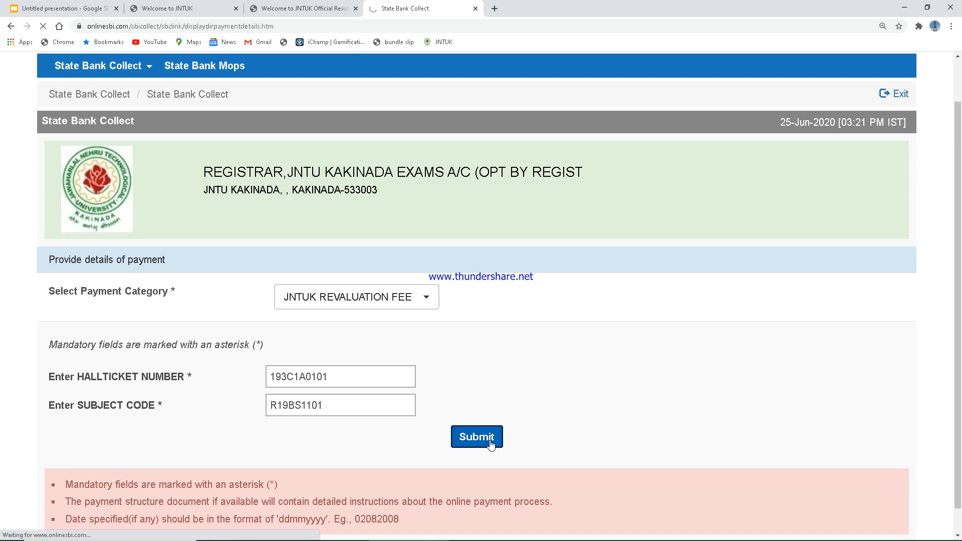
Step: Enter the first and second contact numbers on the payment details page
{"action": "scroll", "coordinate": [503, 428], "scroll_direction": "down", "scroll_amount": 2}
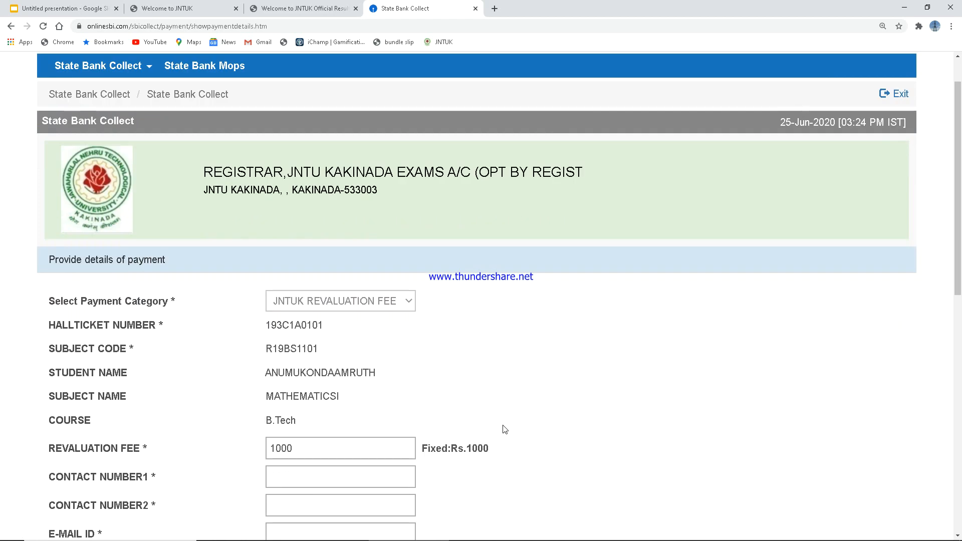
{"action": "scroll", "coordinate": [504, 430], "scroll_direction": "down", "scroll_amount": 4}
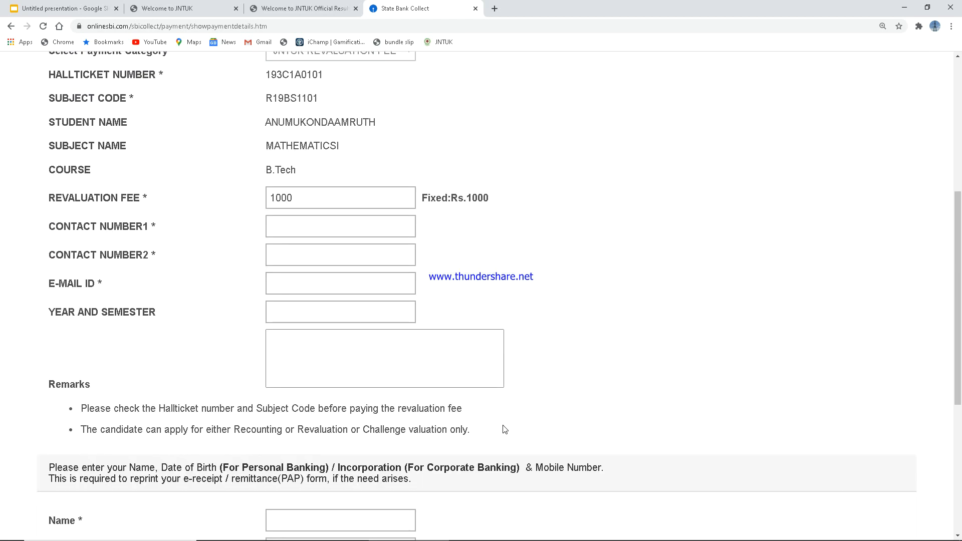
{"action": "left_click", "coordinate": [294, 122]}
{"action": "scroll", "coordinate": [457, 250], "scroll_direction": "down", "scroll_amount": 2}
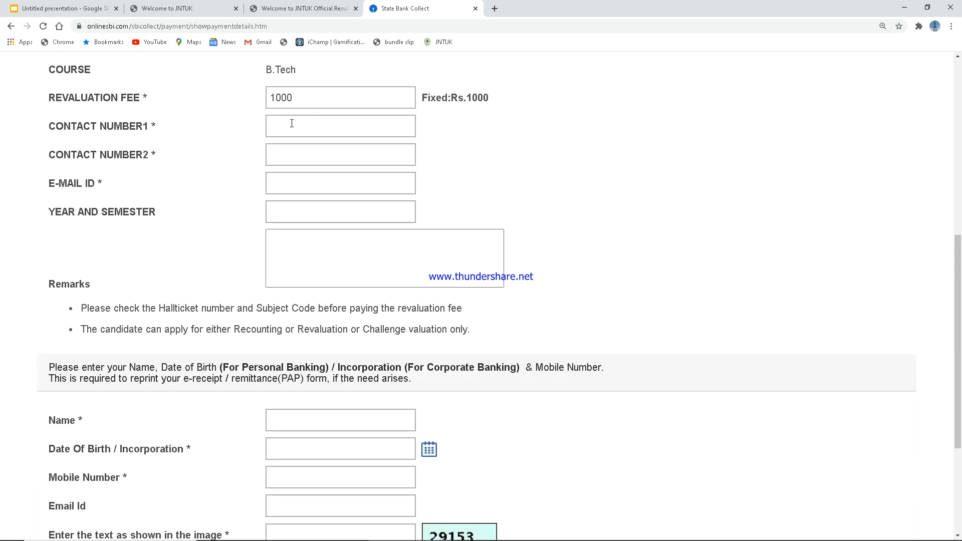
{"action": "left_click", "coordinate": [291, 125]}
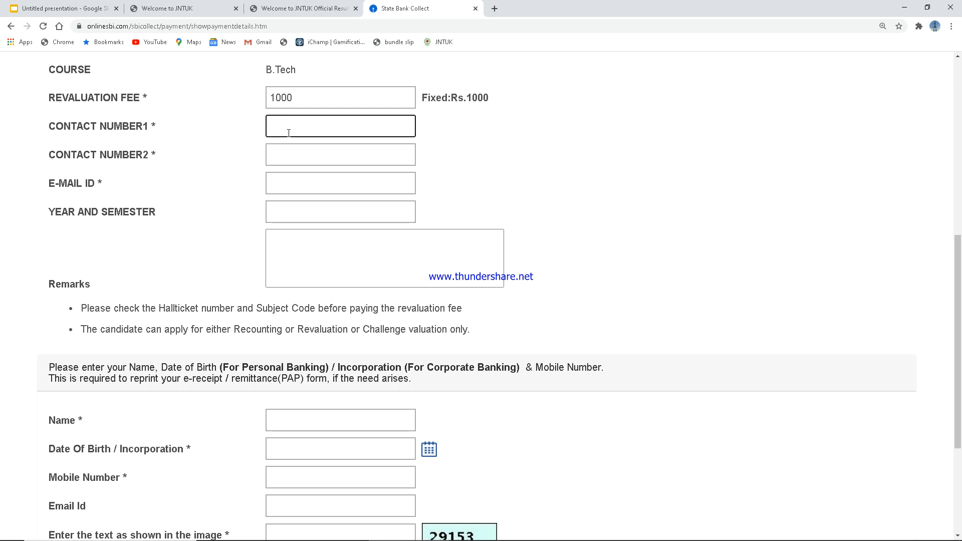
{"action": "left_click", "coordinate": [280, 160]}
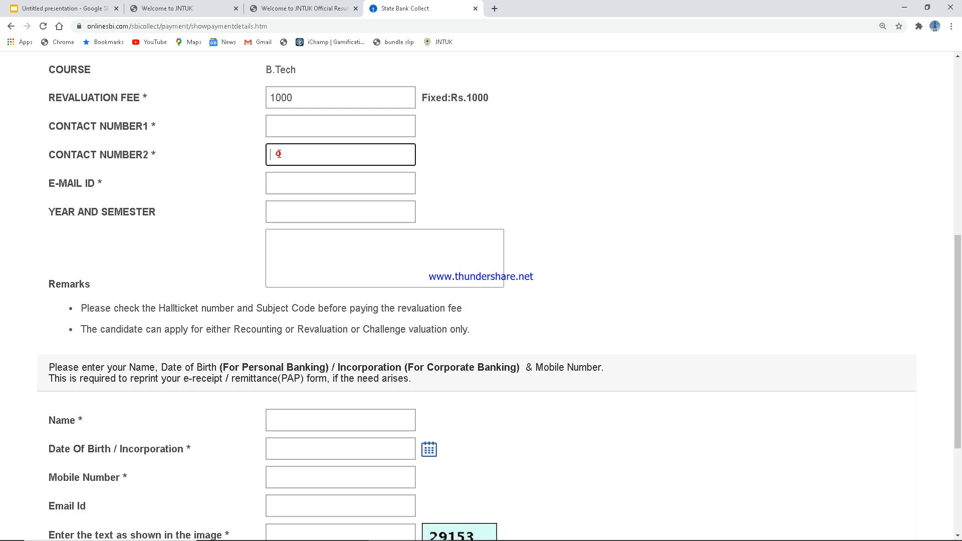
{"action": "left_click", "coordinate": [285, 123]}
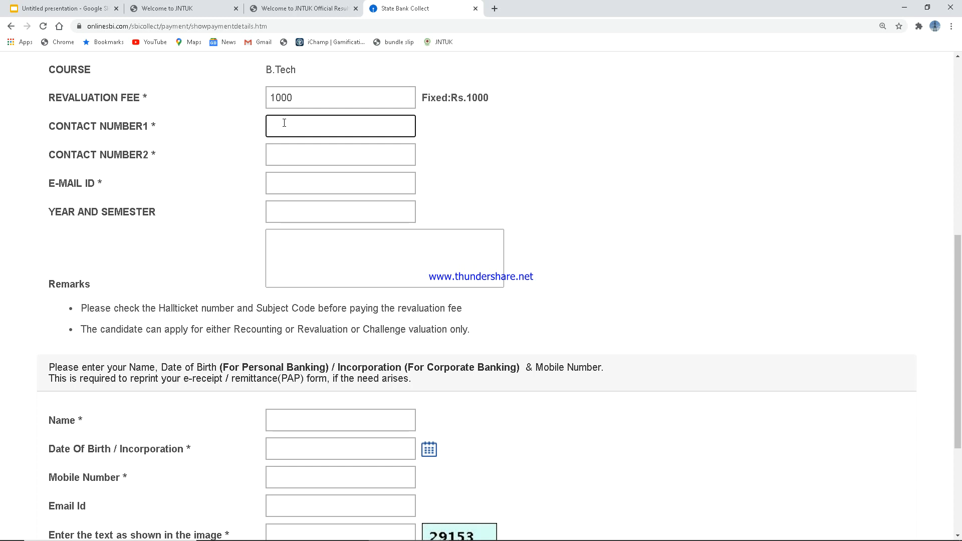
{"action": "left_click", "coordinate": [319, 162]}
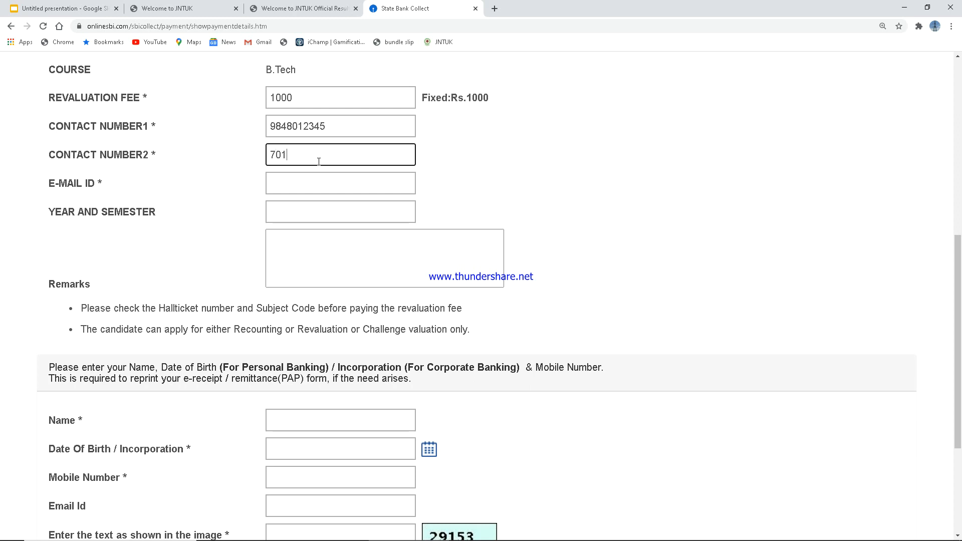
Step: Enter the e-mail address, correcting the typo in its domain
{"action": "left_click", "coordinate": [325, 180]}
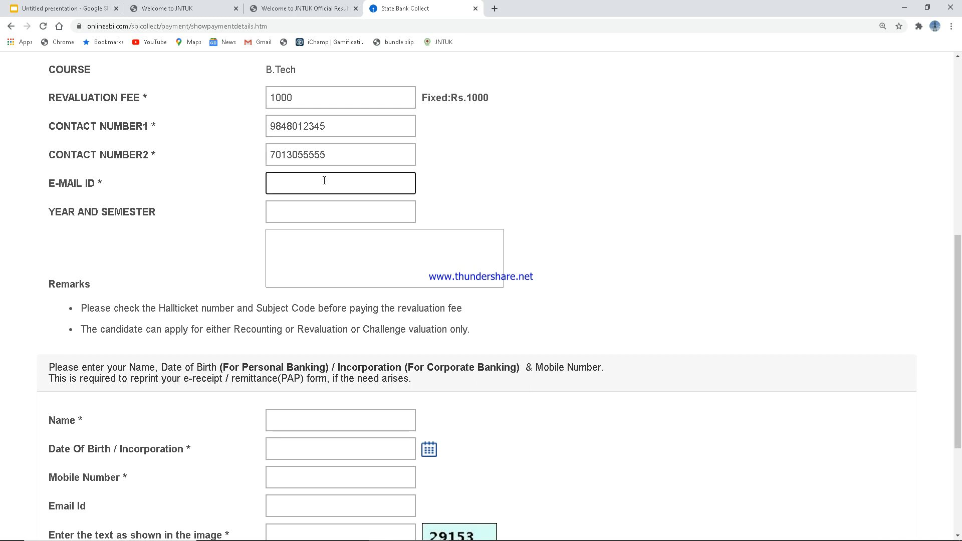
{"action": "left_click", "coordinate": [323, 183]}
{"action": "key", "text": "BackSpace"}
{"action": "type", "text": "M"}
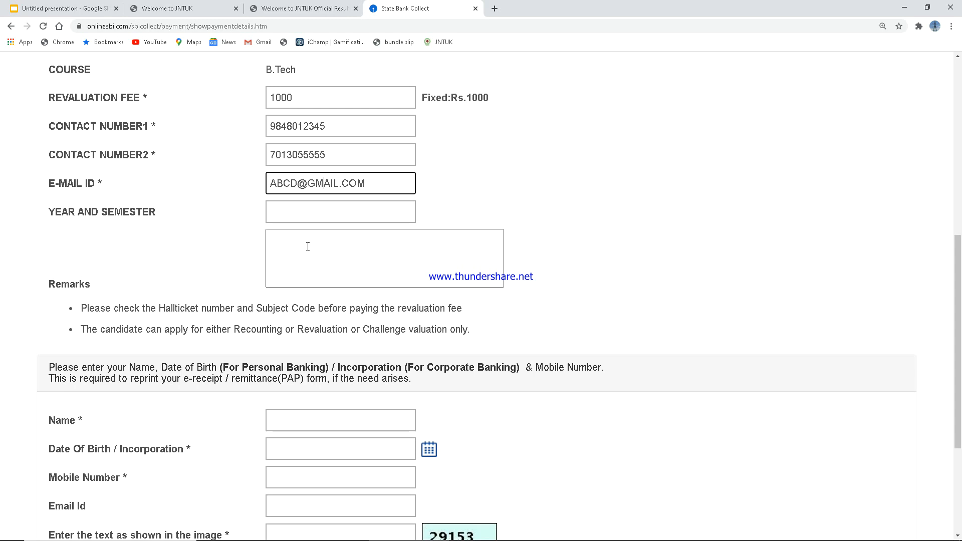
Step: Set year and semester to 1-1 and the remarks to REVALUATION FEE
{"action": "left_click", "coordinate": [305, 214]}
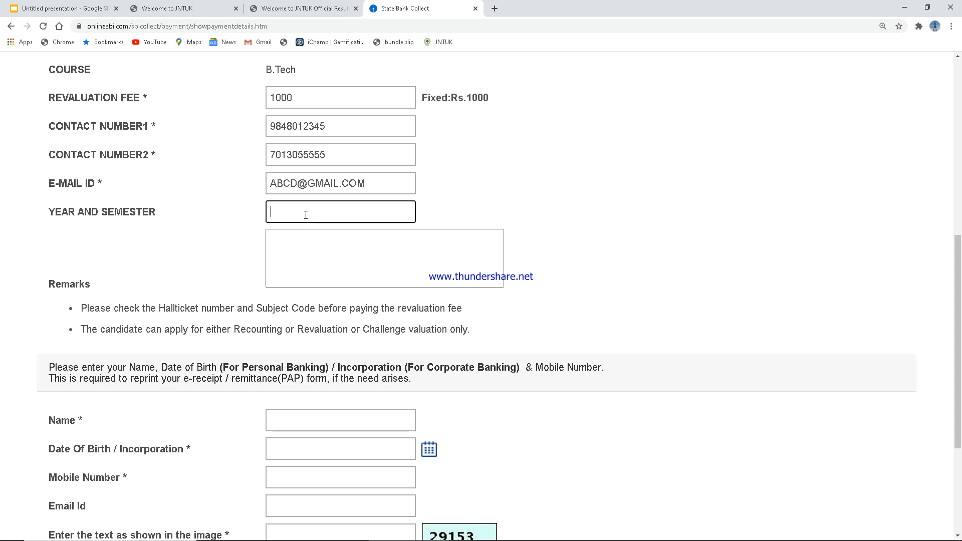
{"action": "type", "text": "1-1"}
{"action": "left_click", "coordinate": [297, 238]}
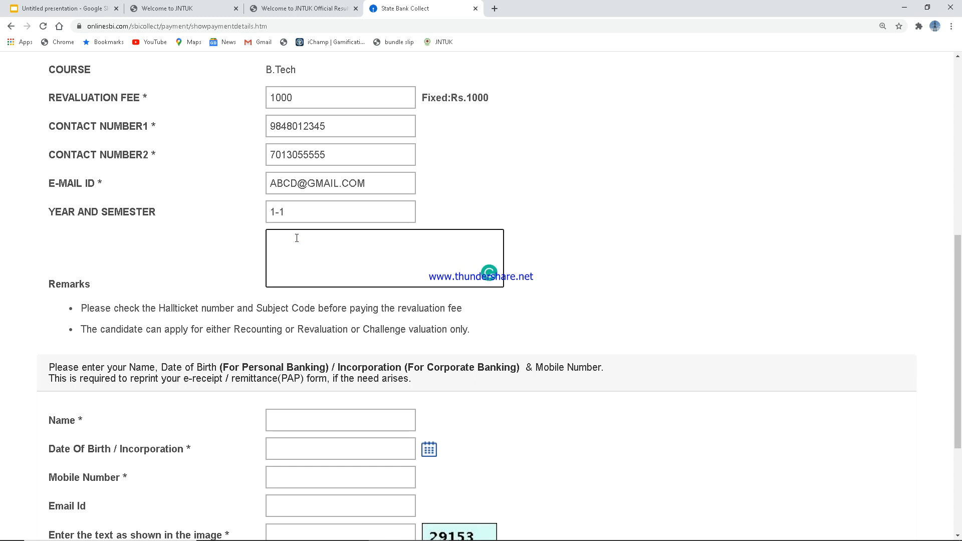
{"action": "type", "text": "REVALUATION FEE"}
Step: Copy the Student Name value for use as the payer's name
{"action": "scroll", "coordinate": [306, 376], "scroll_direction": "up", "scroll_amount": 1}
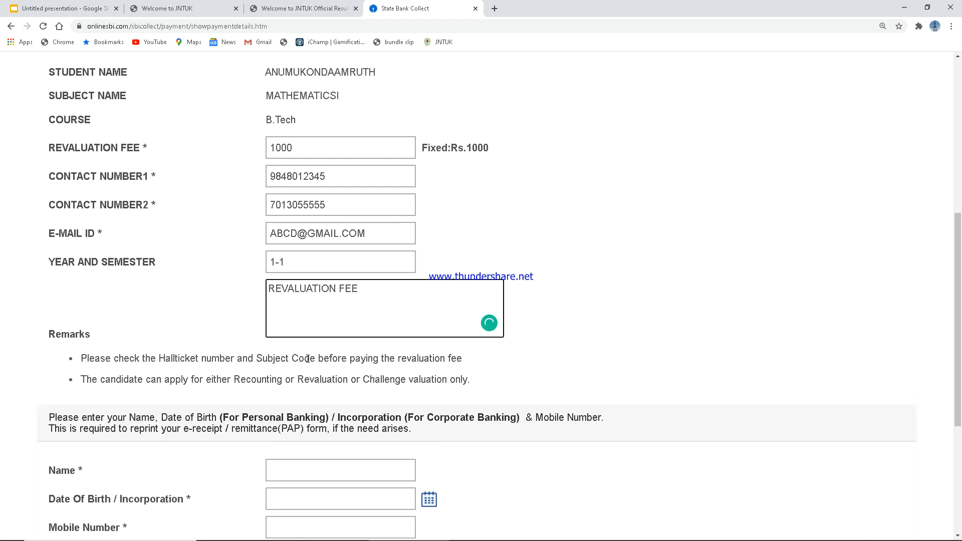
{"action": "left_click_drag", "start_coordinate": [379, 72], "coordinate": [271, 84]}
{"action": "key", "text": "ctrl+c"}
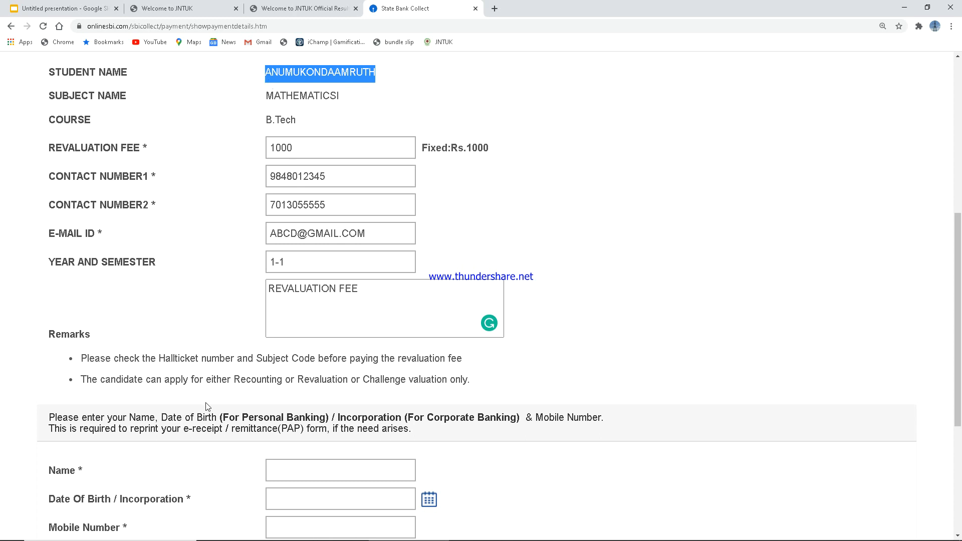
{"action": "left_click", "coordinate": [365, 471]}
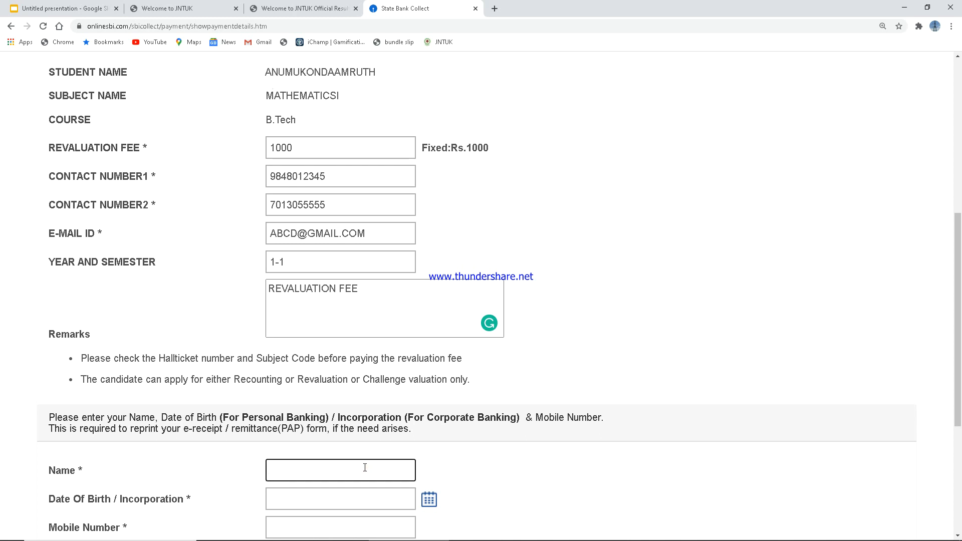
Step: Paste the student name as payer name and set the date of birth to 1 January 2001
{"action": "key", "text": "ctrl+v"}
{"action": "scroll", "coordinate": [426, 490], "scroll_direction": "down", "scroll_amount": 1}
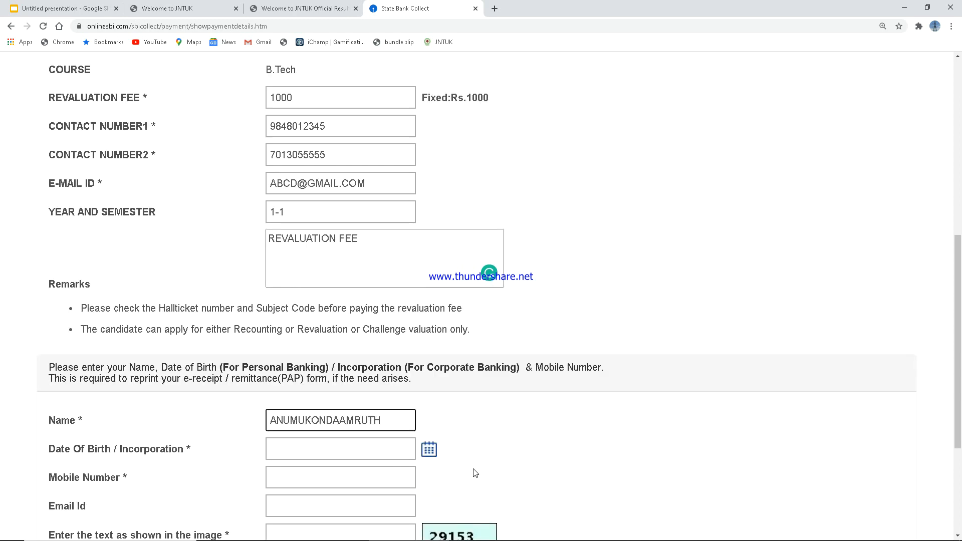
{"action": "left_click", "coordinate": [427, 450]}
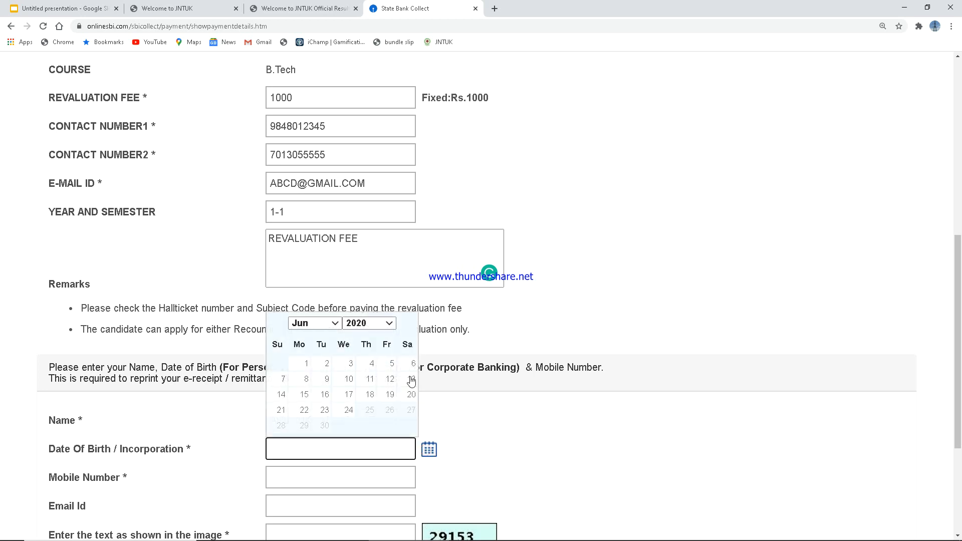
{"action": "left_click", "coordinate": [389, 324]}
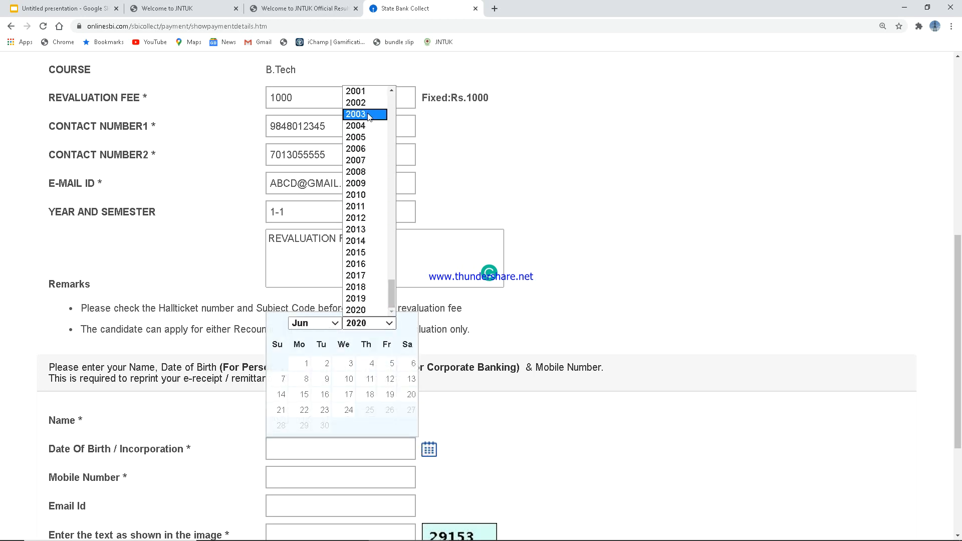
{"action": "left_click", "coordinate": [364, 92]}
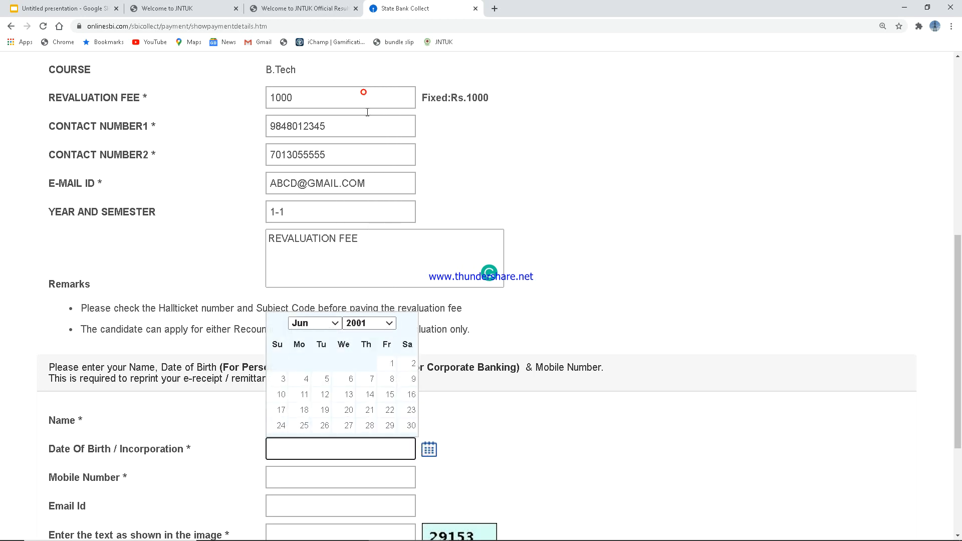
{"action": "left_click", "coordinate": [320, 323]}
{"action": "left_click", "coordinate": [324, 335]}
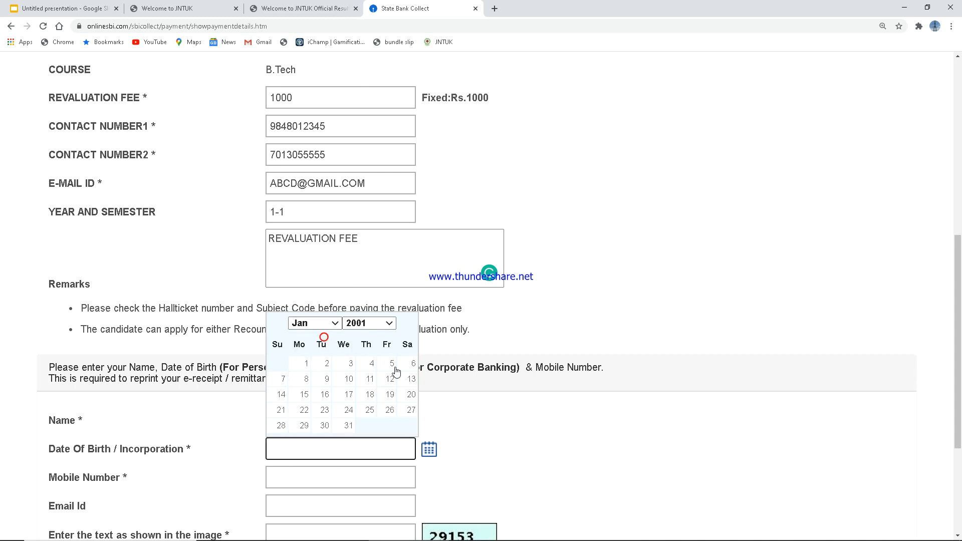
{"action": "left_click", "coordinate": [306, 365]}
Step: Copy the first contact number and e-mail address into the payer's mobile and e-mail fields
{"action": "left_click", "coordinate": [321, 473]}
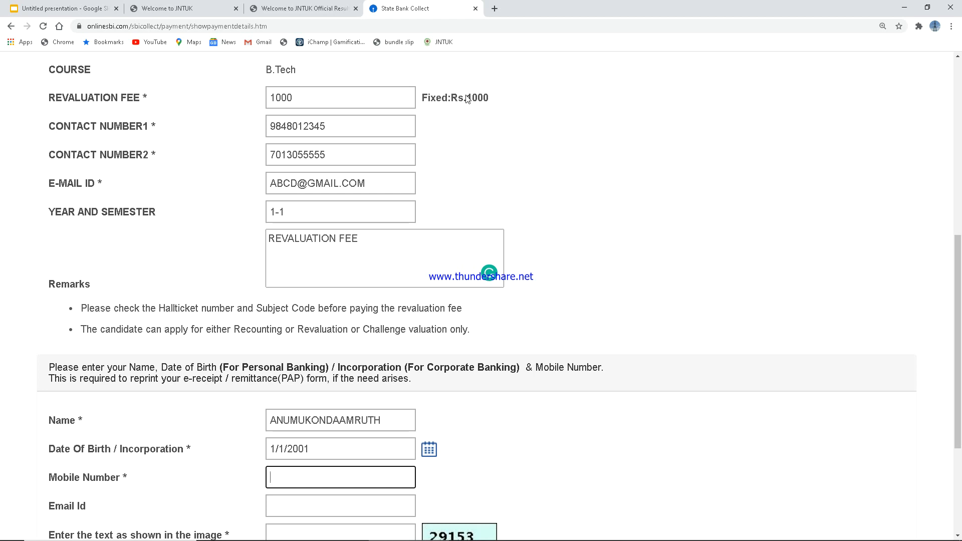
{"action": "left_click_drag", "start_coordinate": [342, 131], "coordinate": [271, 130]}
{"action": "key", "text": "ctrl+c"}
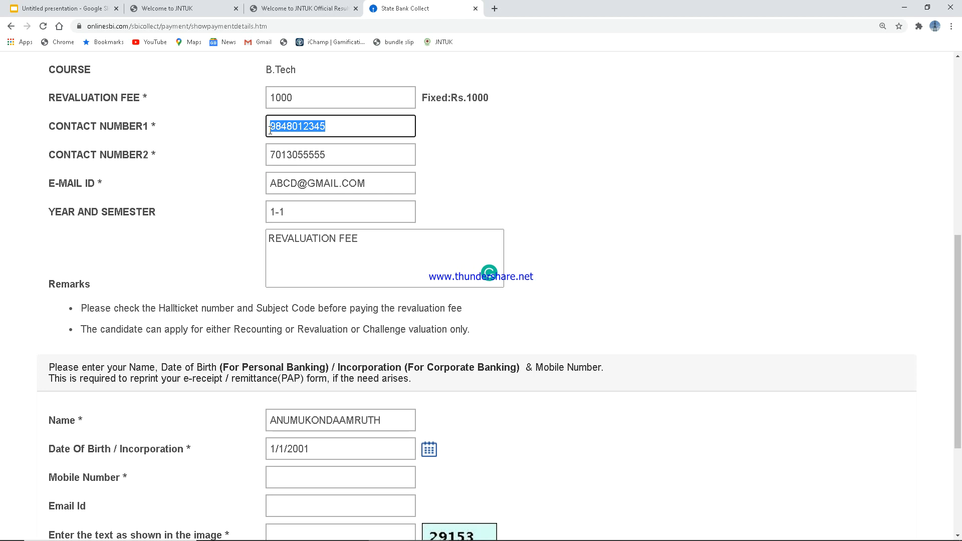
{"action": "left_click", "coordinate": [287, 480]}
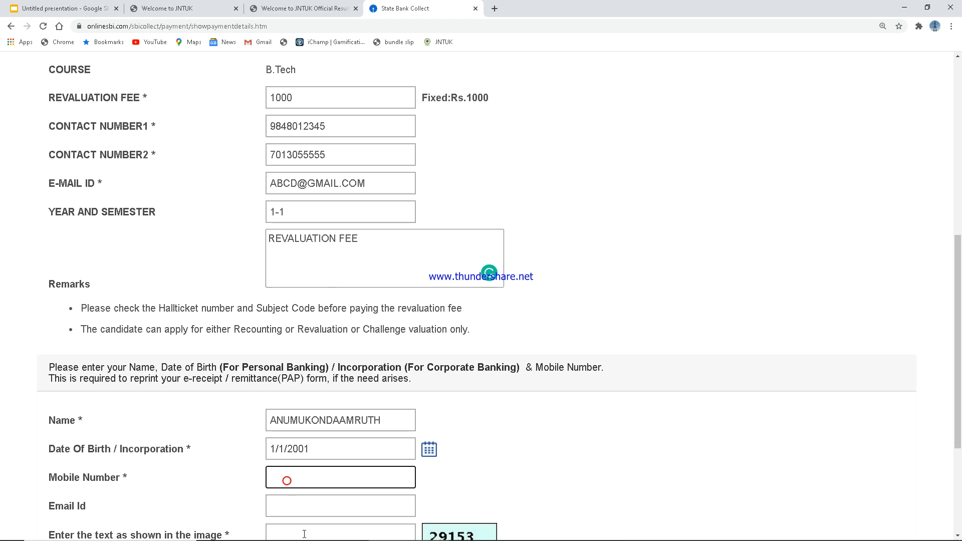
{"action": "key", "text": "ctrl+v"}
{"action": "left_click_drag", "start_coordinate": [373, 183], "coordinate": [261, 193]}
{"action": "key", "text": "ctrl+c"}
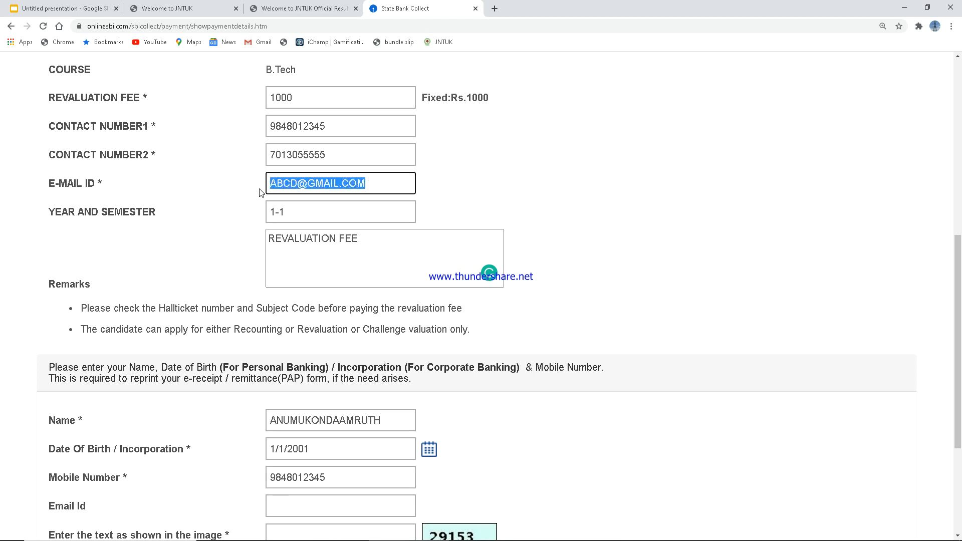
{"action": "left_click", "coordinate": [306, 511]}
{"action": "key", "text": "ctrl+v"}
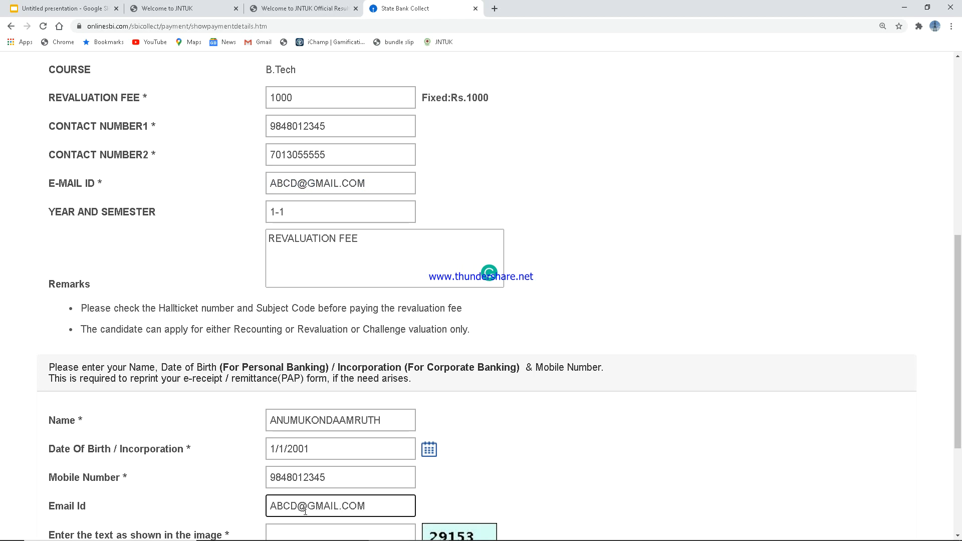
Step: Enter the code from the verification image and submit the payment details
{"action": "scroll", "coordinate": [552, 432], "scroll_direction": "down", "scroll_amount": 2}
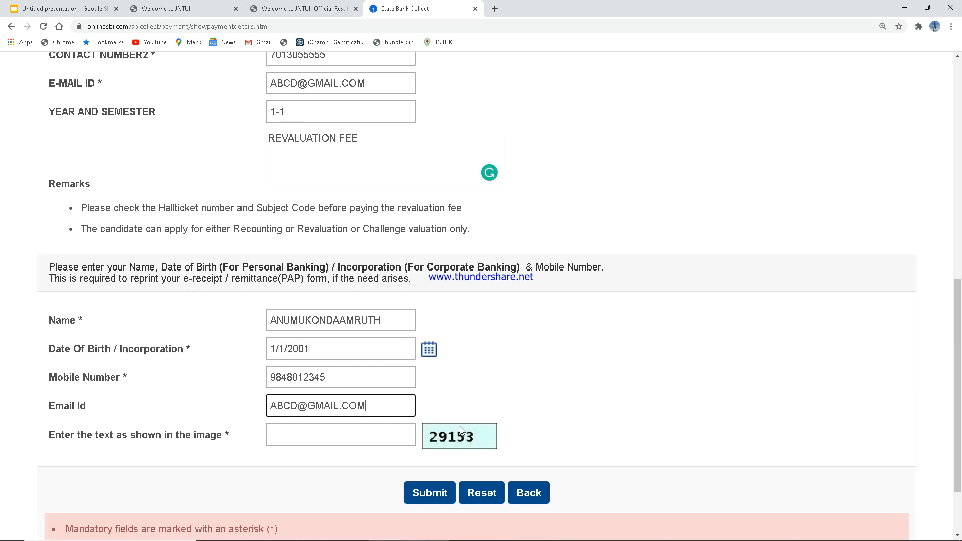
{"action": "left_click", "coordinate": [318, 437]}
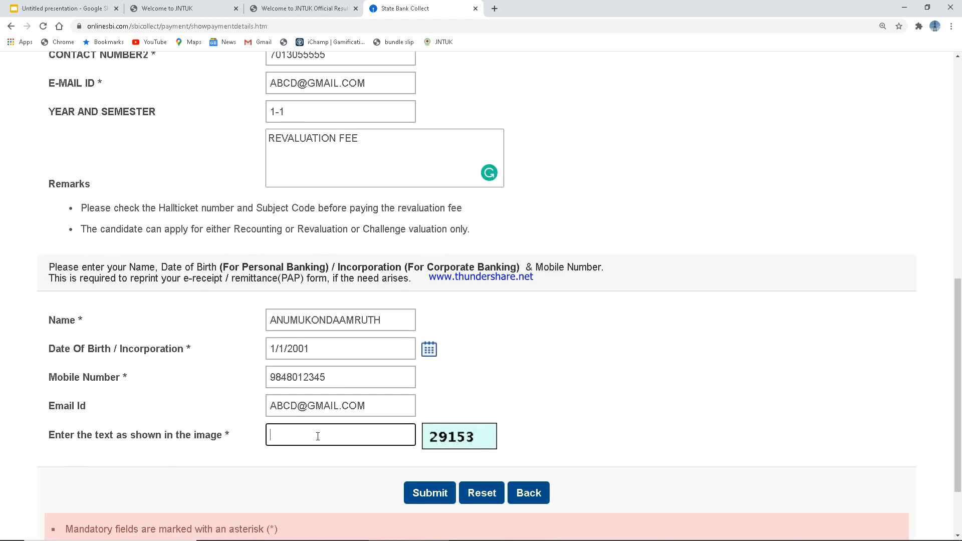
{"action": "type", "text": "29153"}
{"action": "left_click", "coordinate": [431, 499]}
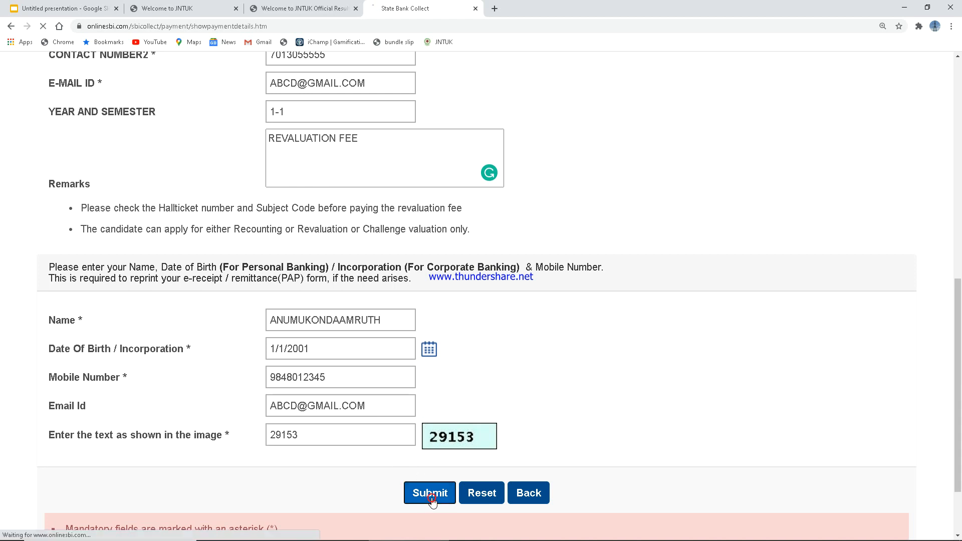
Step: Review the INR 1,000.00 revaluation fee transaction details and confirm them
{"action": "scroll", "coordinate": [465, 462], "scroll_direction": "down", "scroll_amount": 2}
{"action": "scroll", "coordinate": [465, 462], "scroll_direction": "down", "scroll_amount": 2}
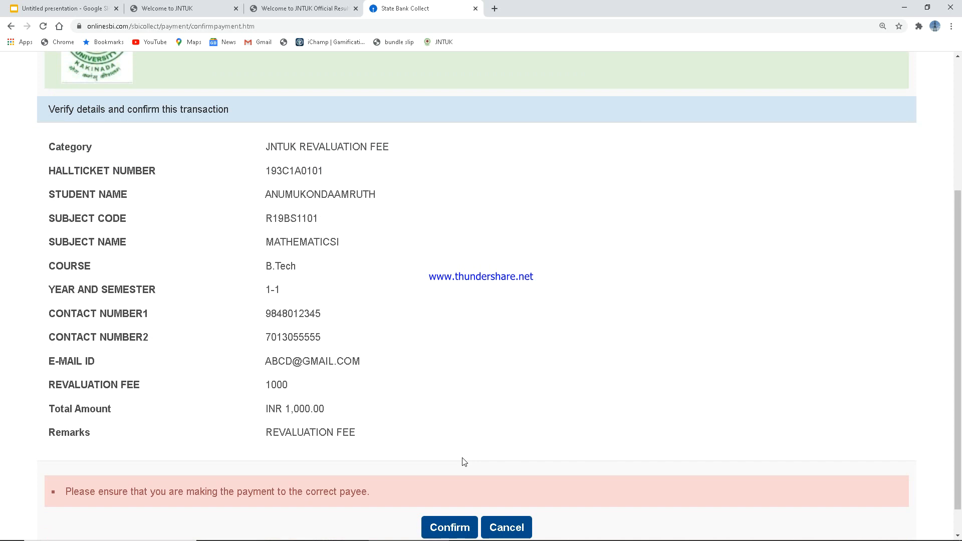
{"action": "left_click_drag", "start_coordinate": [262, 147], "coordinate": [360, 446]}
{"action": "left_click", "coordinate": [463, 410]}
{"action": "scroll", "coordinate": [469, 408], "scroll_direction": "down", "scroll_amount": 1}
{"action": "left_click", "coordinate": [462, 494]}
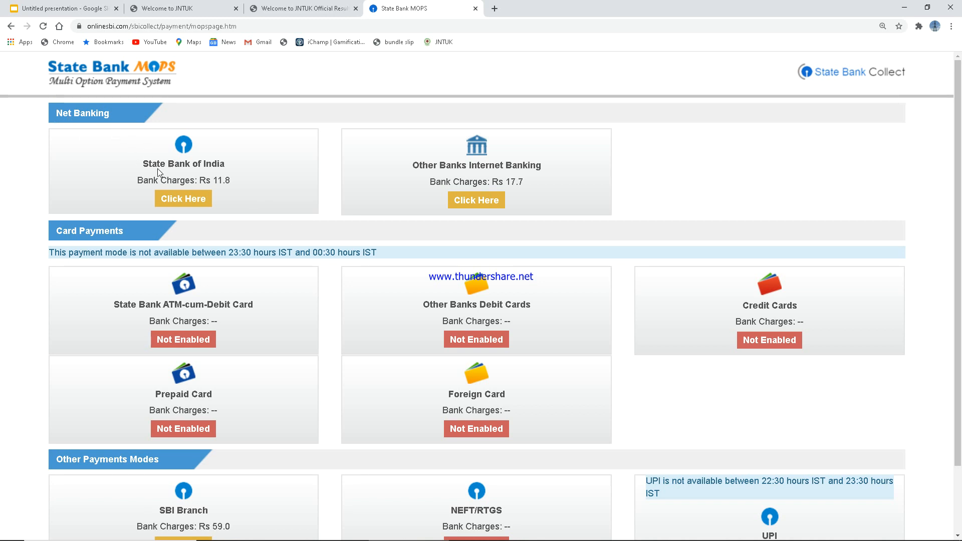
{"action": "left_click_drag", "start_coordinate": [148, 164], "coordinate": [231, 175]}
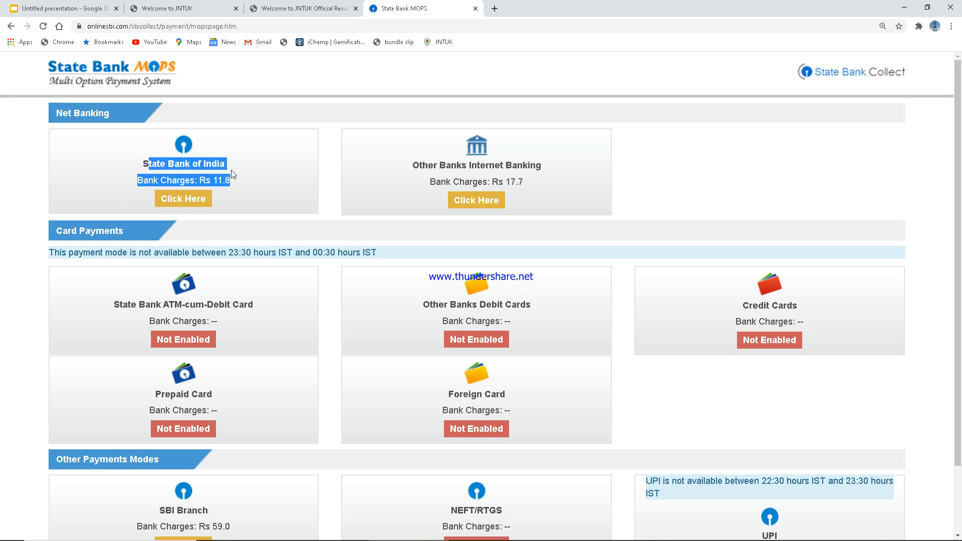
{"action": "left_click_drag", "start_coordinate": [416, 167], "coordinate": [544, 173]}
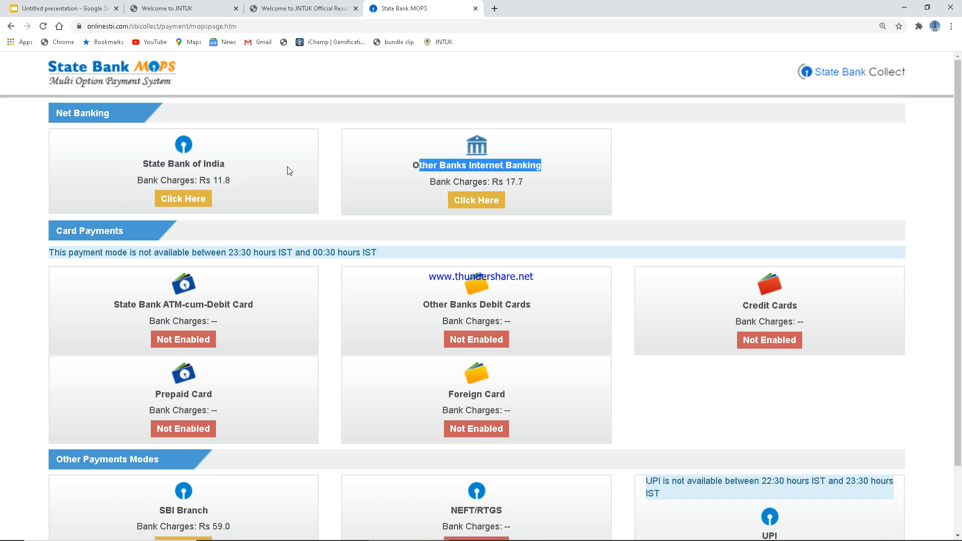
{"action": "left_click", "coordinate": [214, 179]}
{"action": "left_click_drag", "start_coordinate": [215, 180], "coordinate": [232, 183]}
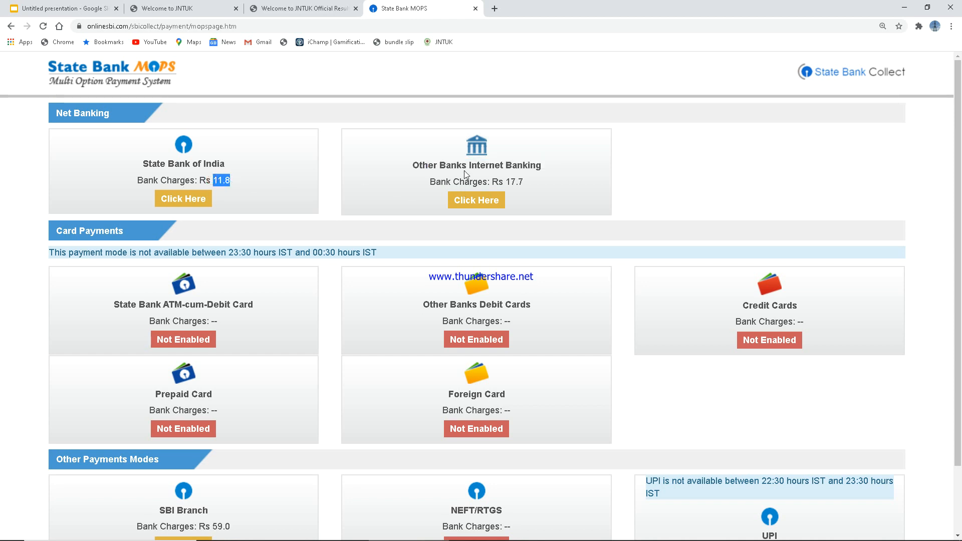
{"action": "left_click_drag", "start_coordinate": [466, 166], "coordinate": [490, 183]}
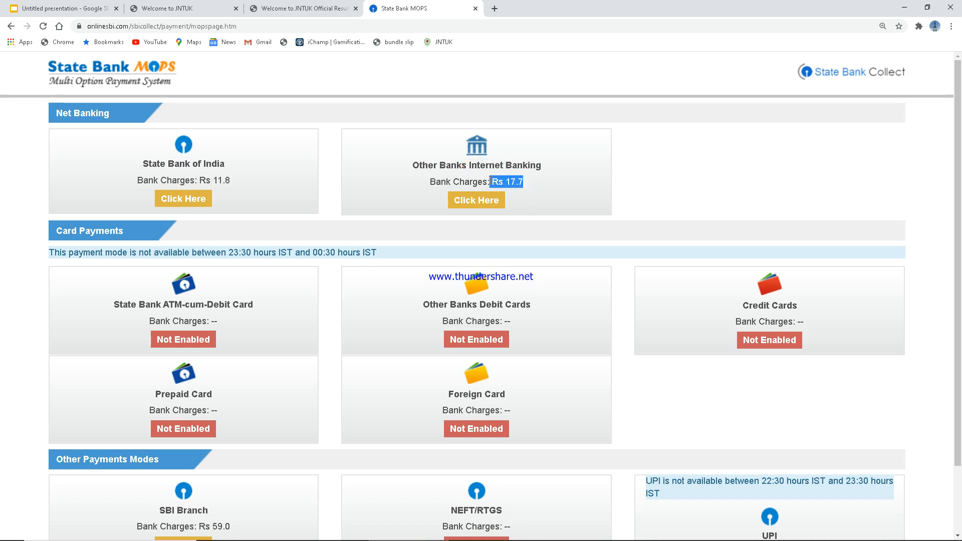
{"action": "scroll", "coordinate": [337, 216], "scroll_direction": "down", "scroll_amount": 2}
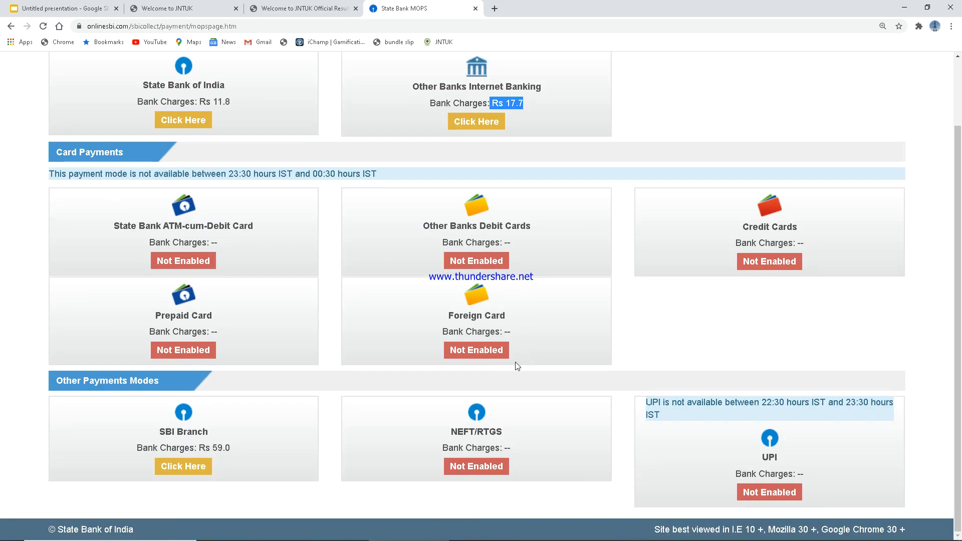
{"action": "left_click", "coordinate": [233, 236]}
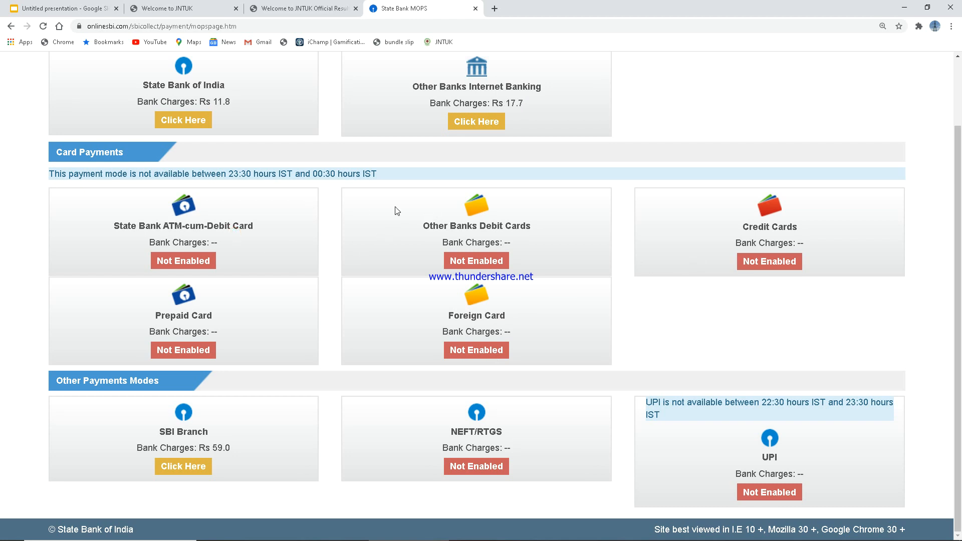
{"action": "left_click_drag", "start_coordinate": [438, 202], "coordinate": [528, 258]}
{"action": "left_click_drag", "start_coordinate": [750, 206], "coordinate": [805, 248]}
{"action": "left_click_drag", "start_coordinate": [63, 306], "coordinate": [257, 338]}
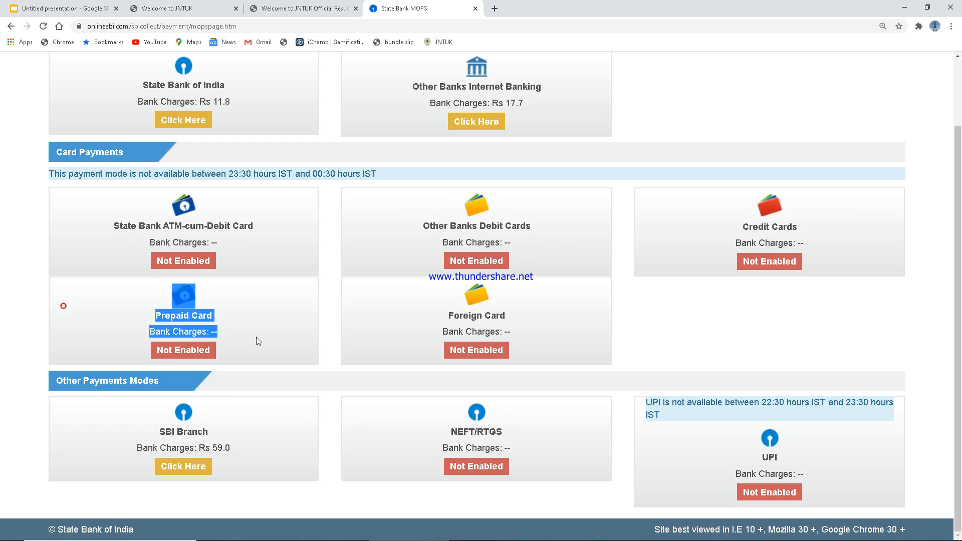
{"action": "left_click_drag", "start_coordinate": [427, 296], "coordinate": [507, 335]}
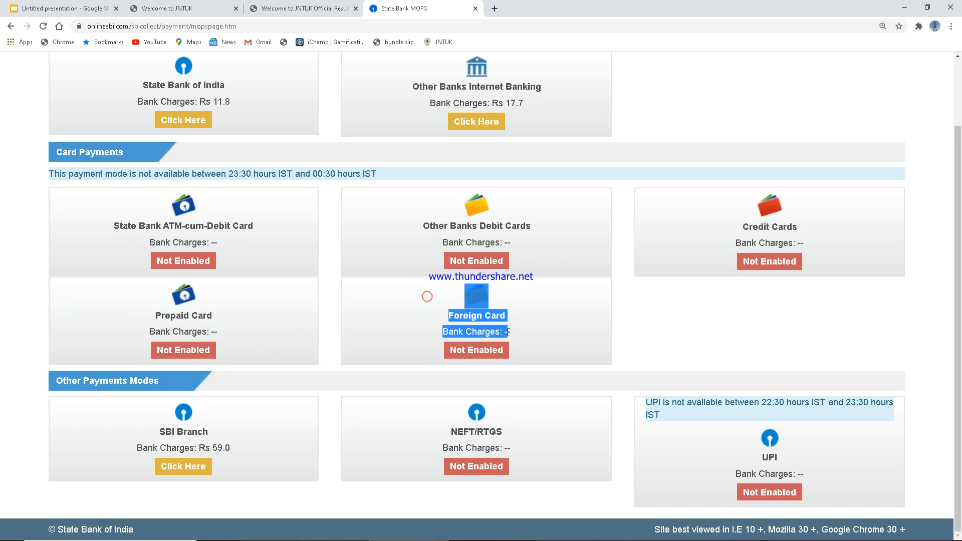
{"action": "left_click", "coordinate": [622, 322]}
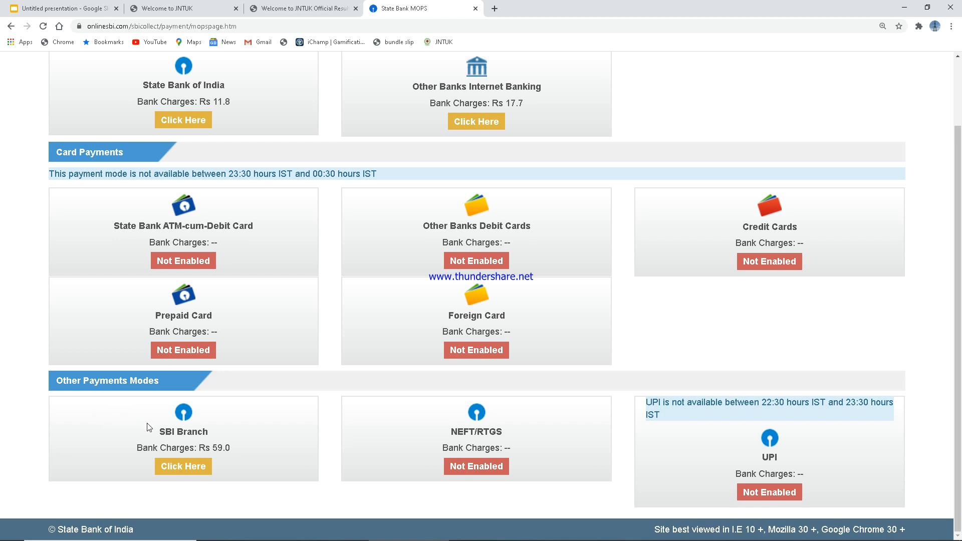
{"action": "left_click_drag", "start_coordinate": [166, 430], "coordinate": [124, 445]}
{"action": "left_click", "coordinate": [241, 439]}
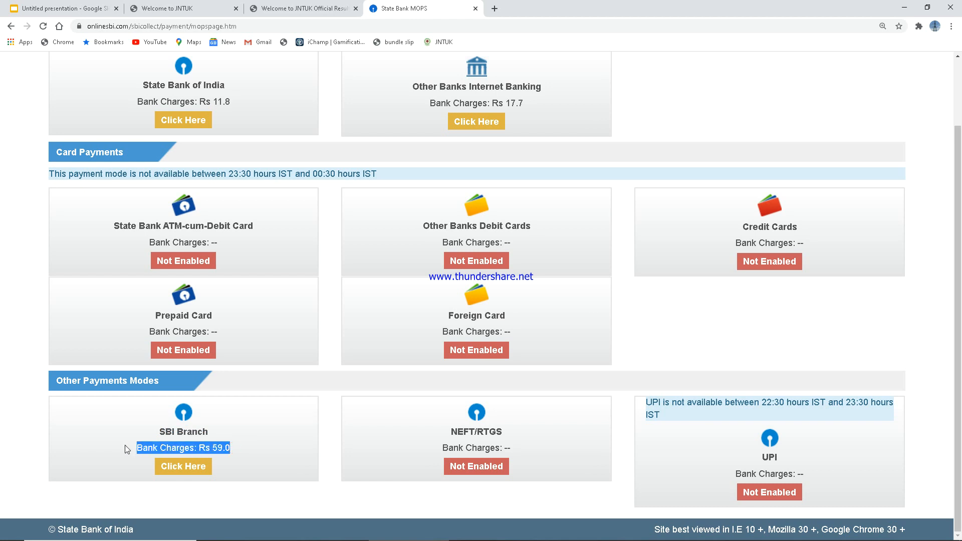
{"action": "left_click", "coordinate": [258, 440]}
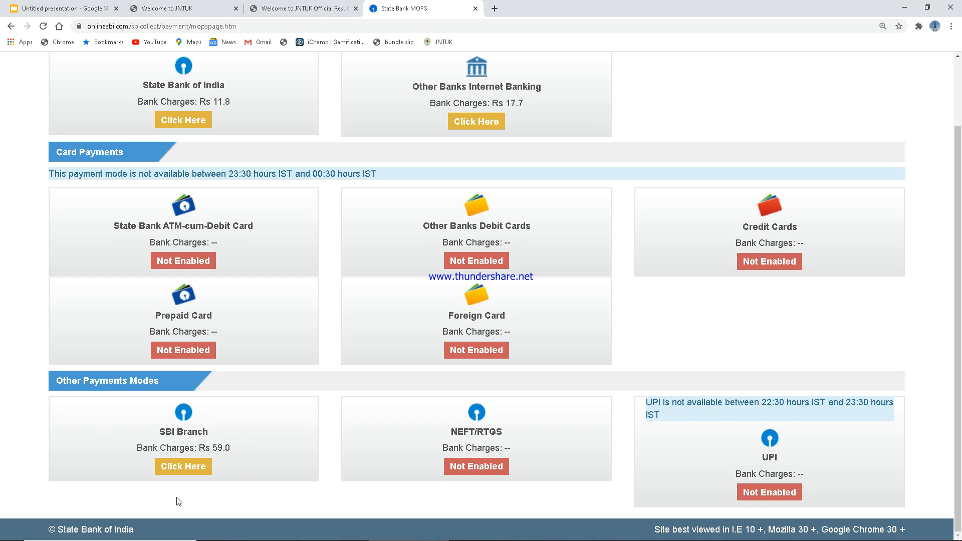
{"action": "left_click_drag", "start_coordinate": [216, 455], "coordinate": [170, 402]}
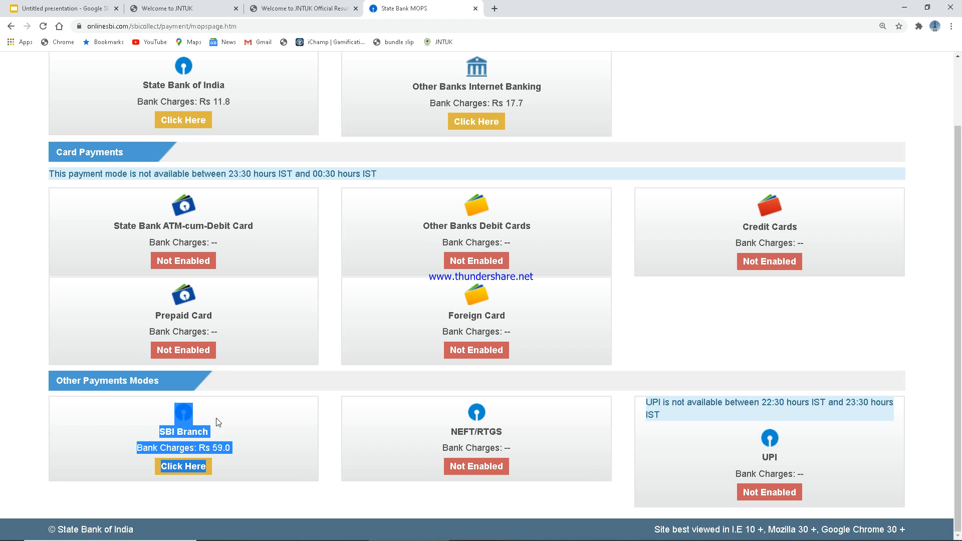
{"action": "scroll", "coordinate": [218, 419], "scroll_direction": "up", "scroll_amount": 1}
{"action": "left_click", "coordinate": [224, 465]}
{"action": "scroll", "coordinate": [224, 466], "scroll_direction": "up", "scroll_amount": 1}
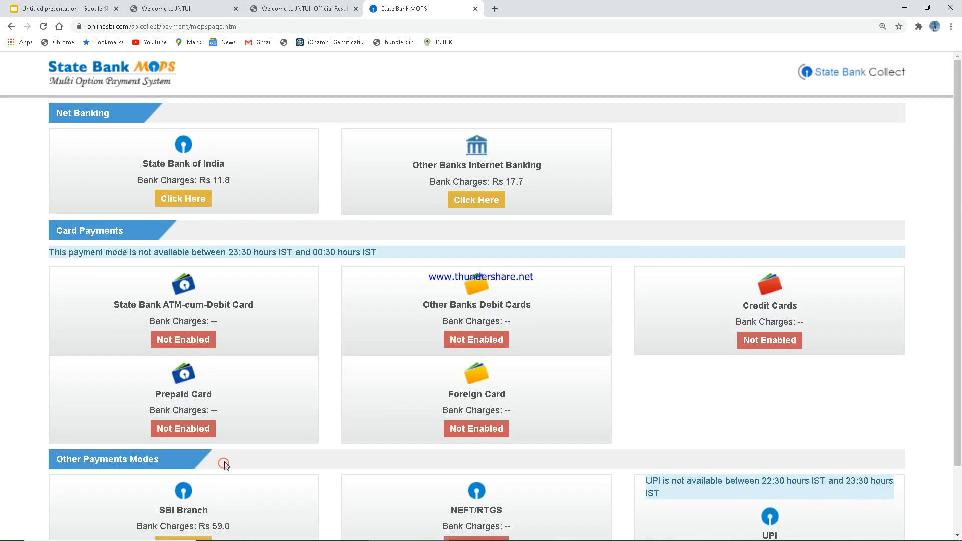
{"action": "left_click", "coordinate": [158, 146]}
Step: Choose Other Banks Internet Banking with Union Bank of India (Erstwhile Andhra Bank) [Retail] and proceed to pay
{"action": "left_click", "coordinate": [477, 200]}
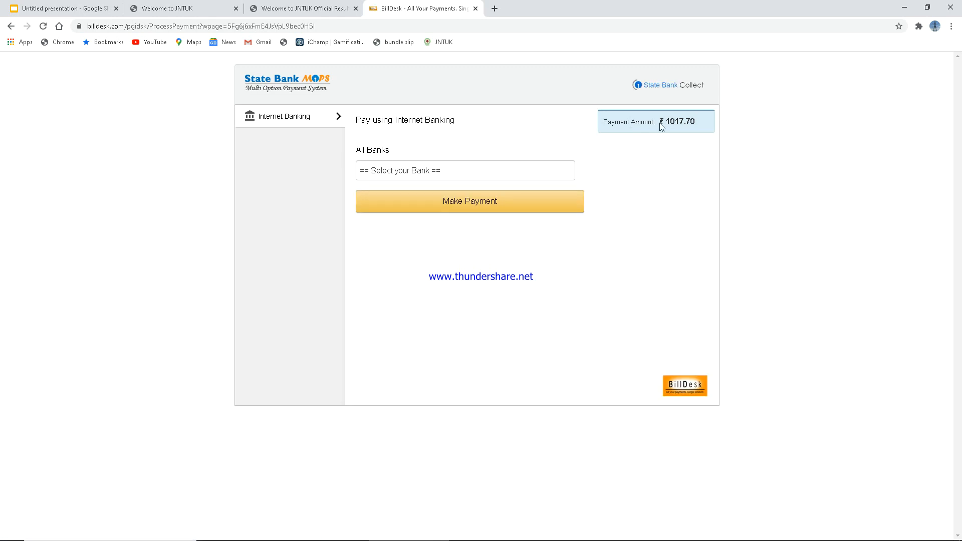
{"action": "left_click_drag", "start_coordinate": [661, 123], "coordinate": [721, 131]}
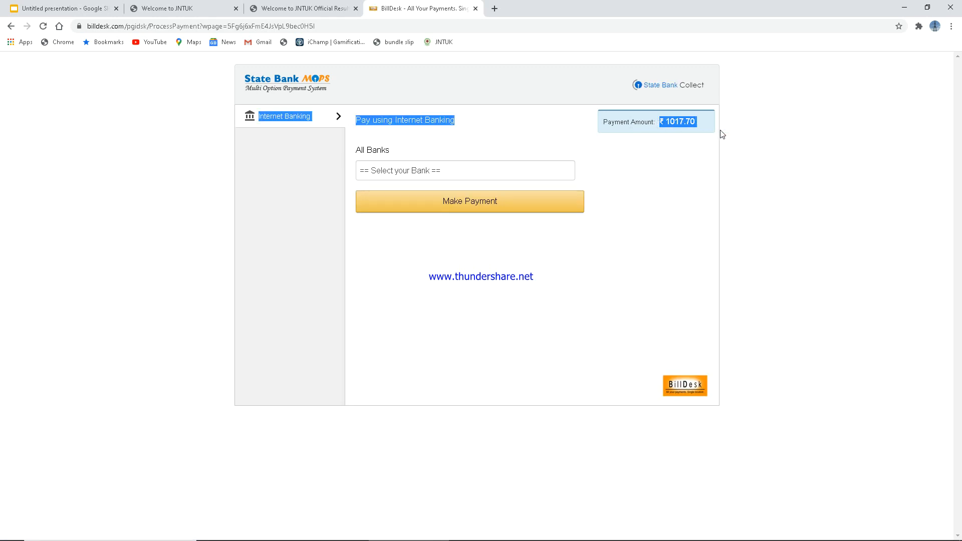
{"action": "left_click", "coordinate": [680, 132]}
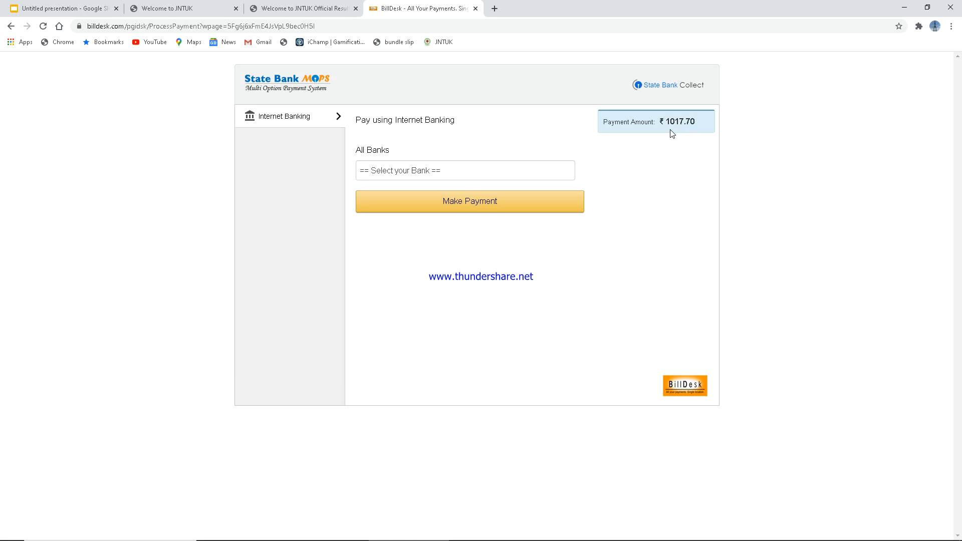
{"action": "left_click", "coordinate": [398, 171]}
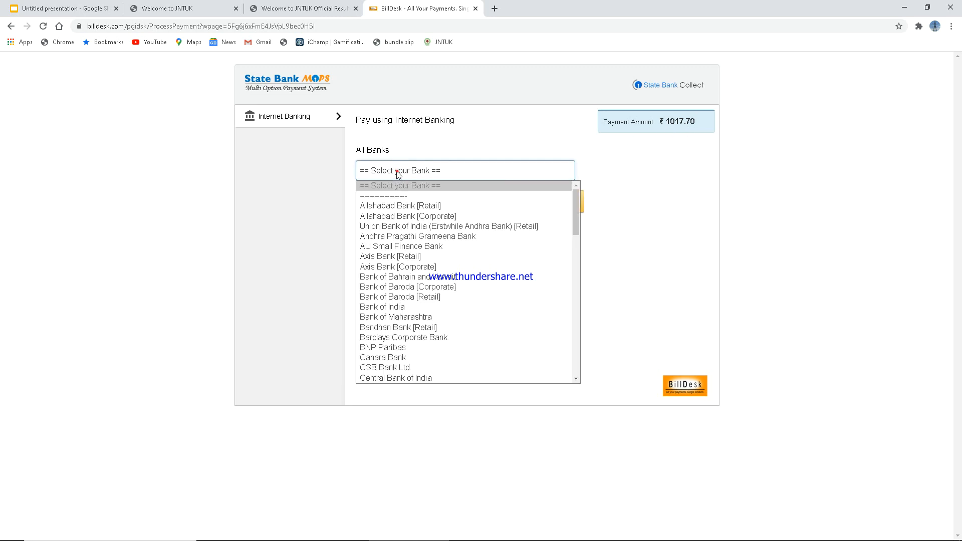
{"action": "left_click", "coordinate": [413, 229]}
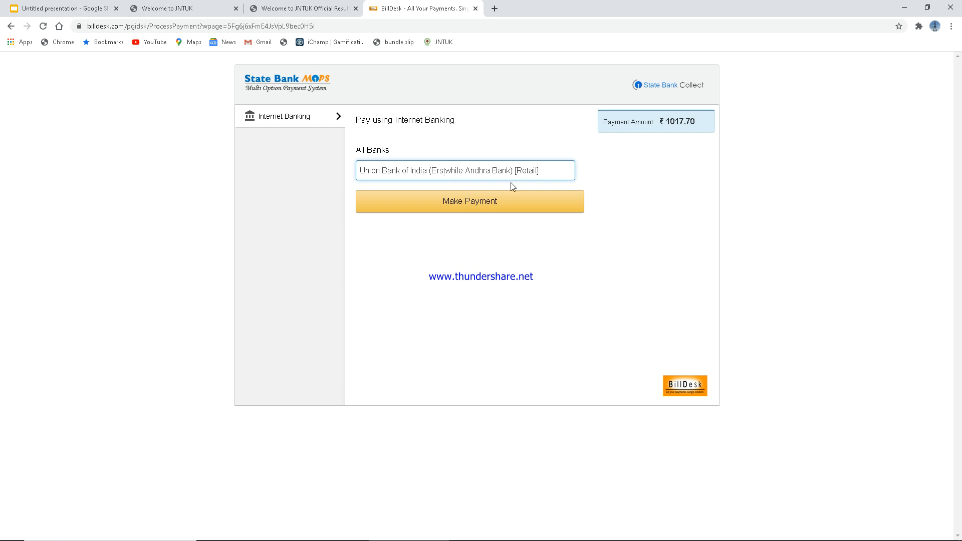
{"action": "left_click", "coordinate": [458, 209]}
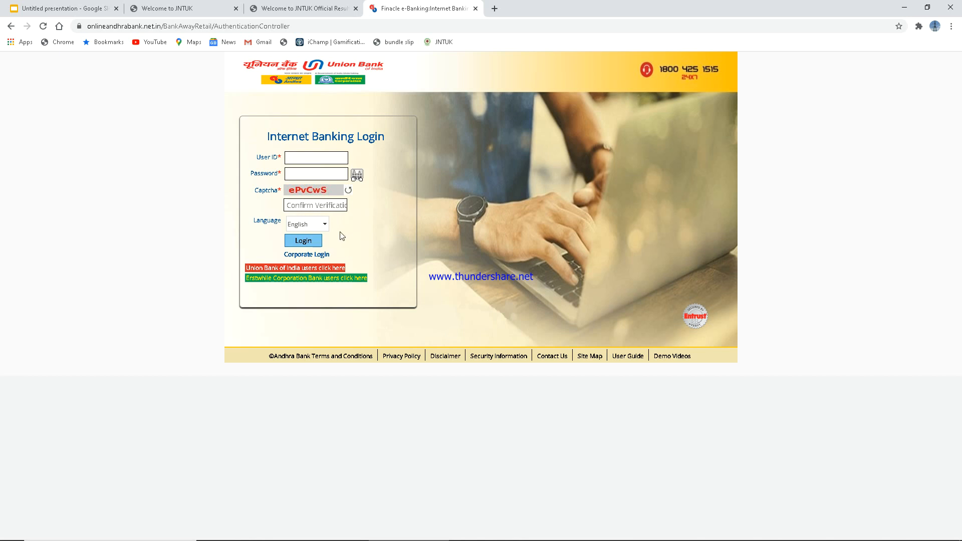
Step: Bring up the hall ticket results tab and scroll to the I B.Tech I Sem (R19) Jan 2020 grades and credits
{"action": "left_click", "coordinate": [206, 12]}
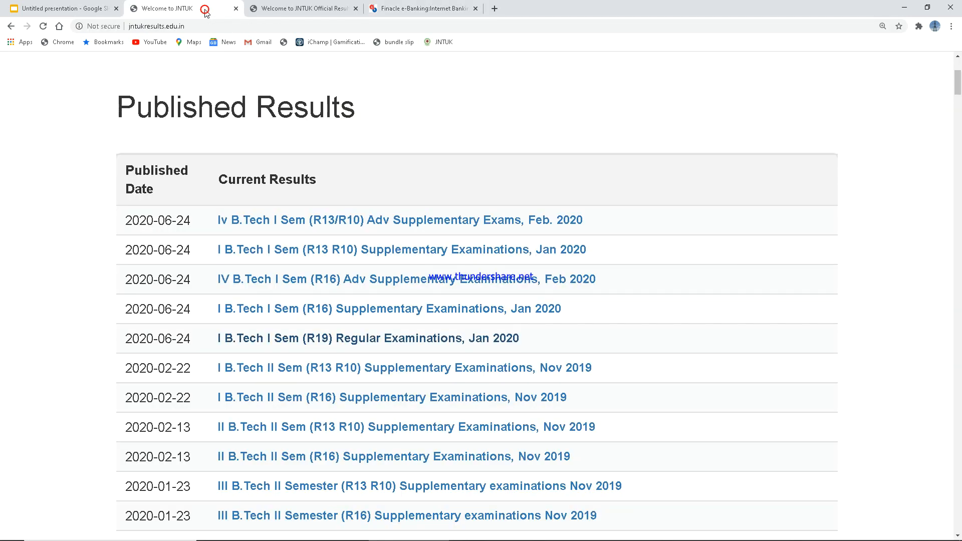
{"action": "left_click", "coordinate": [328, 12]}
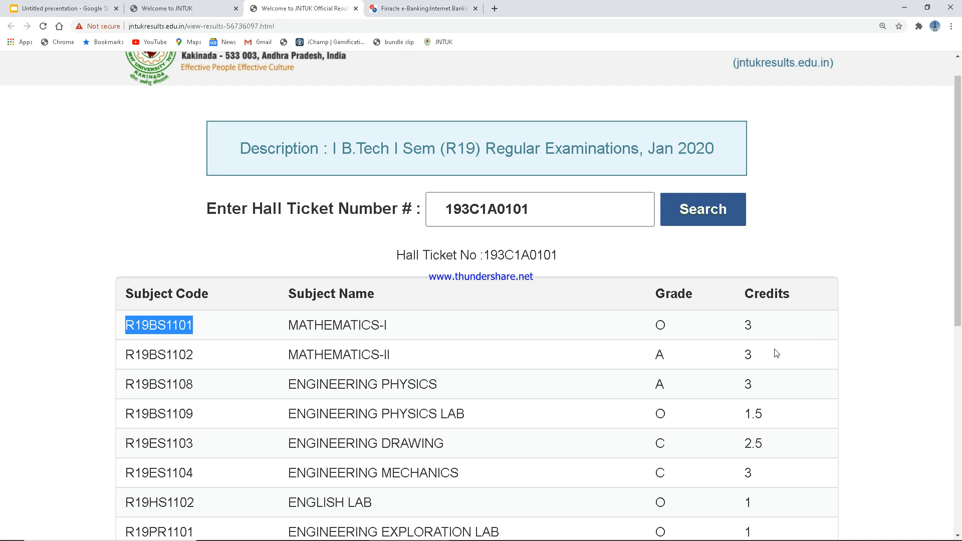
{"action": "scroll", "coordinate": [642, 346], "scroll_direction": "down", "scroll_amount": 2}
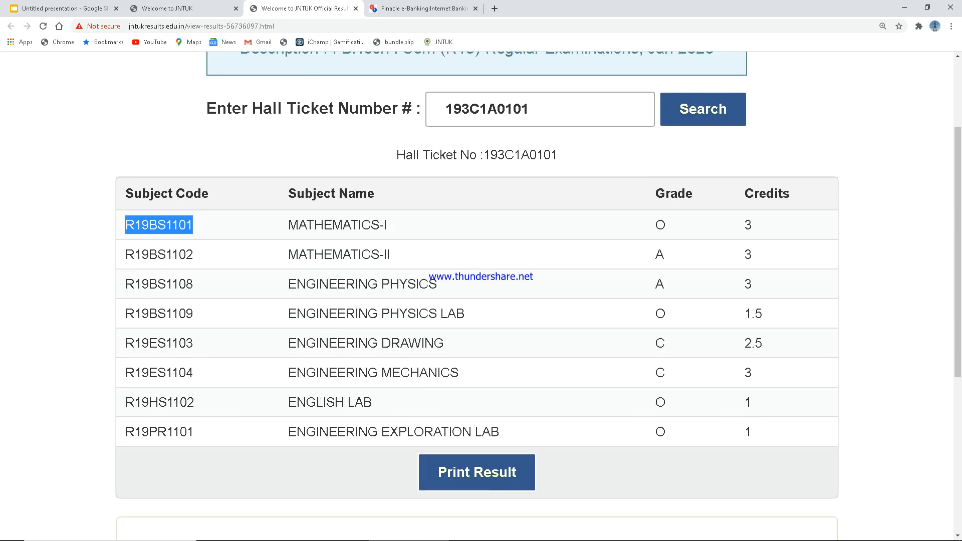